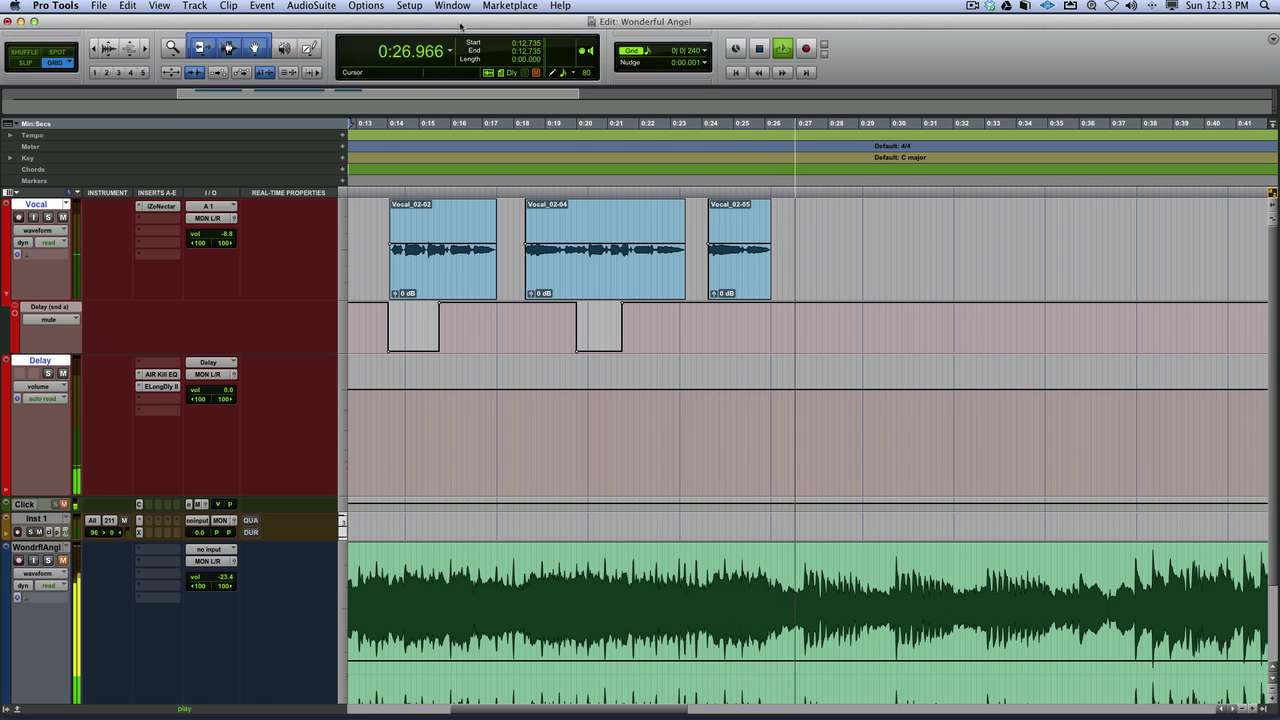
# Play the song from the start of the first vocal clip to hear the automated delay on the vocal.
pyautogui.press('space')
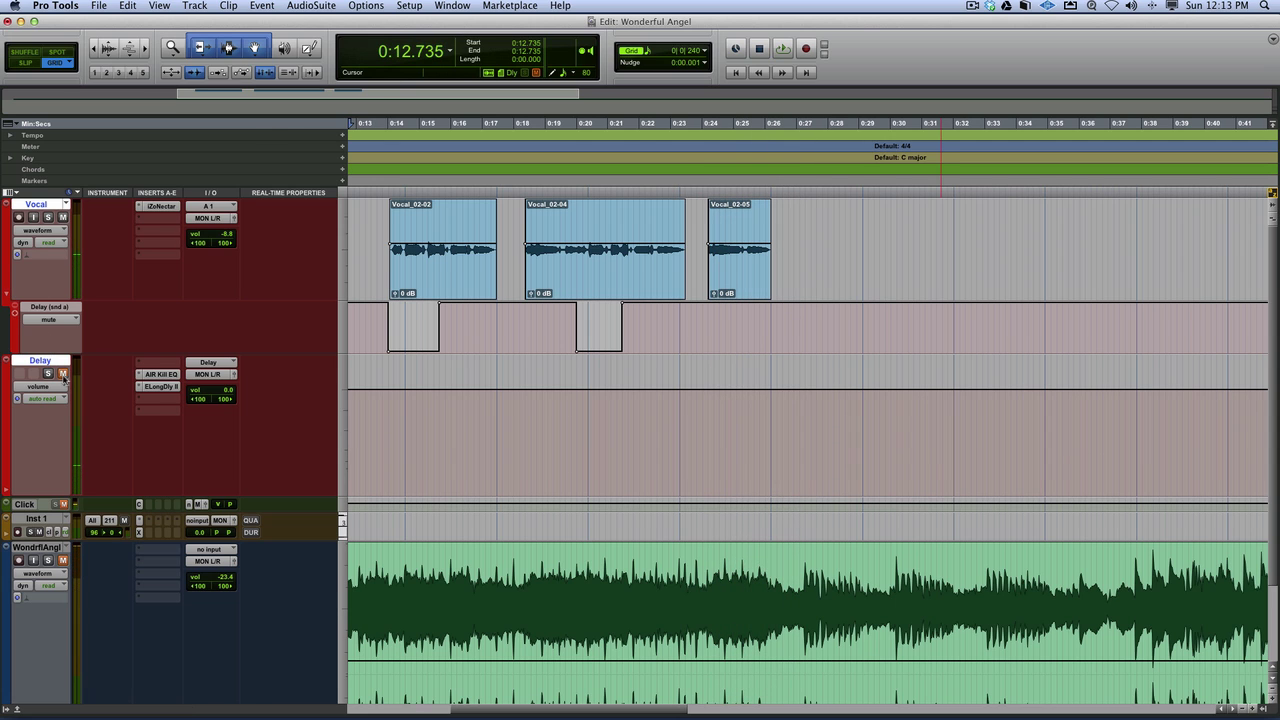
pyautogui.press('space')
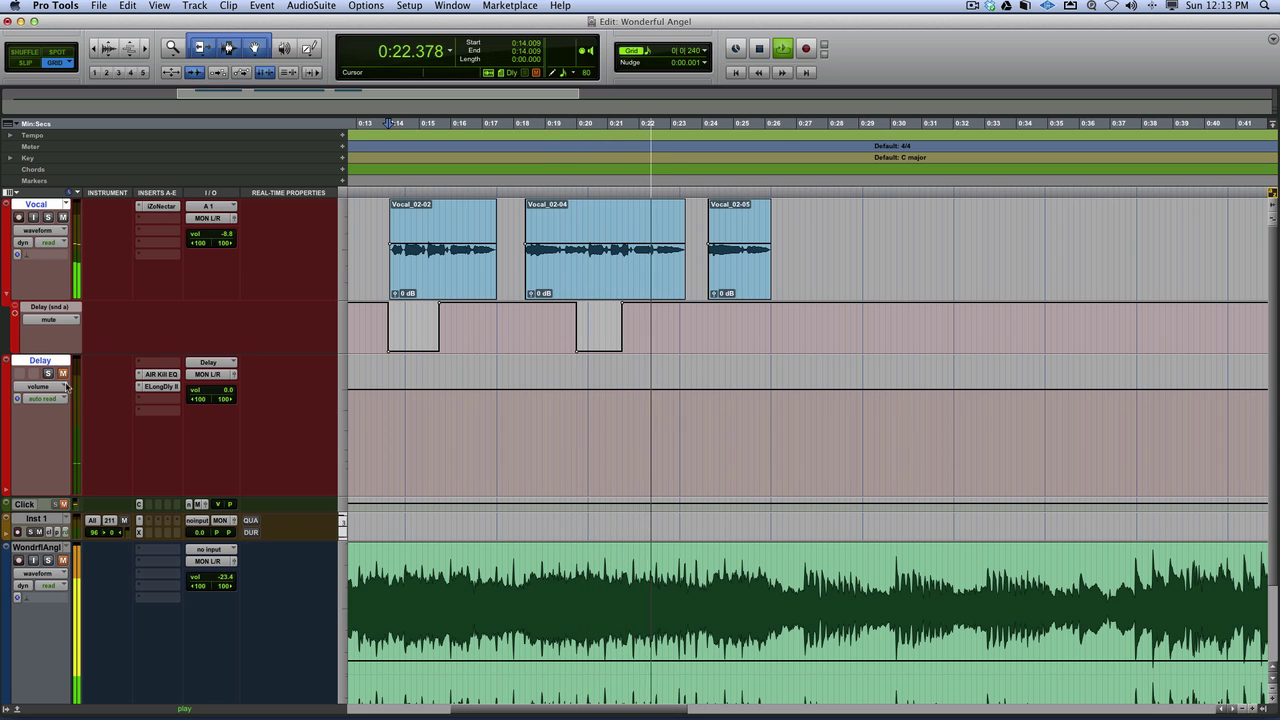
pyautogui.press('space')
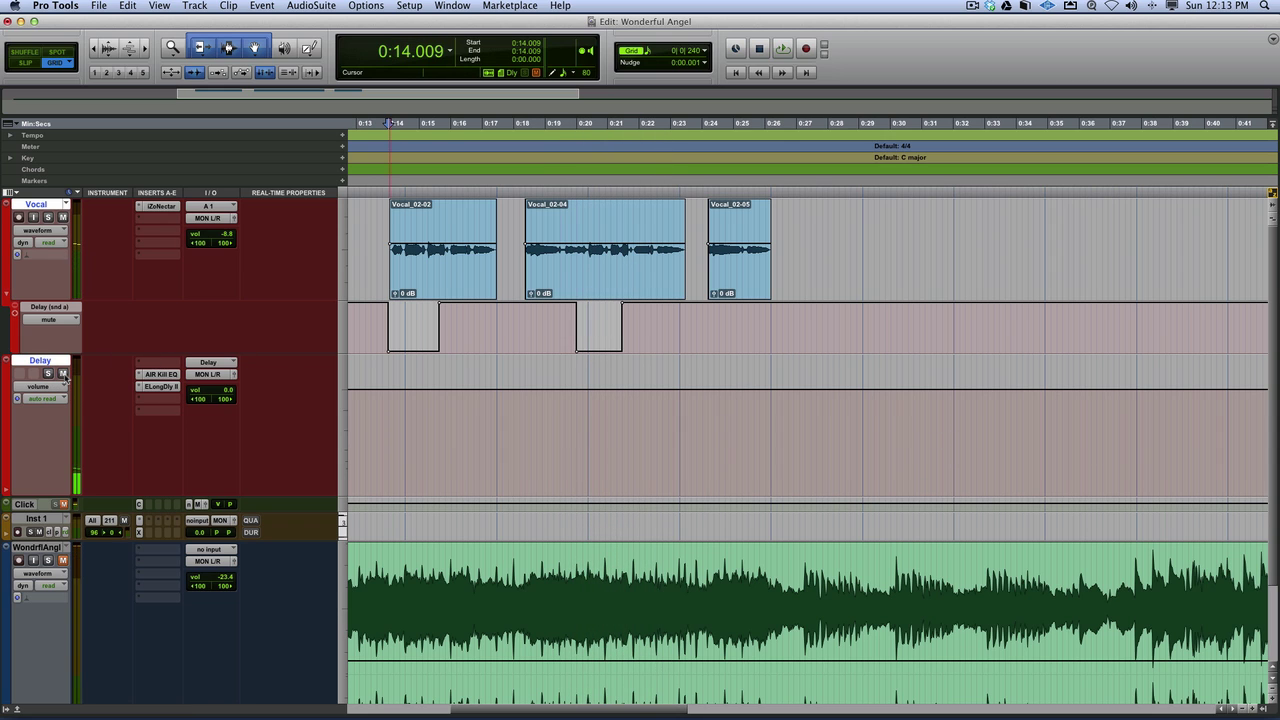
pyautogui.press('space')
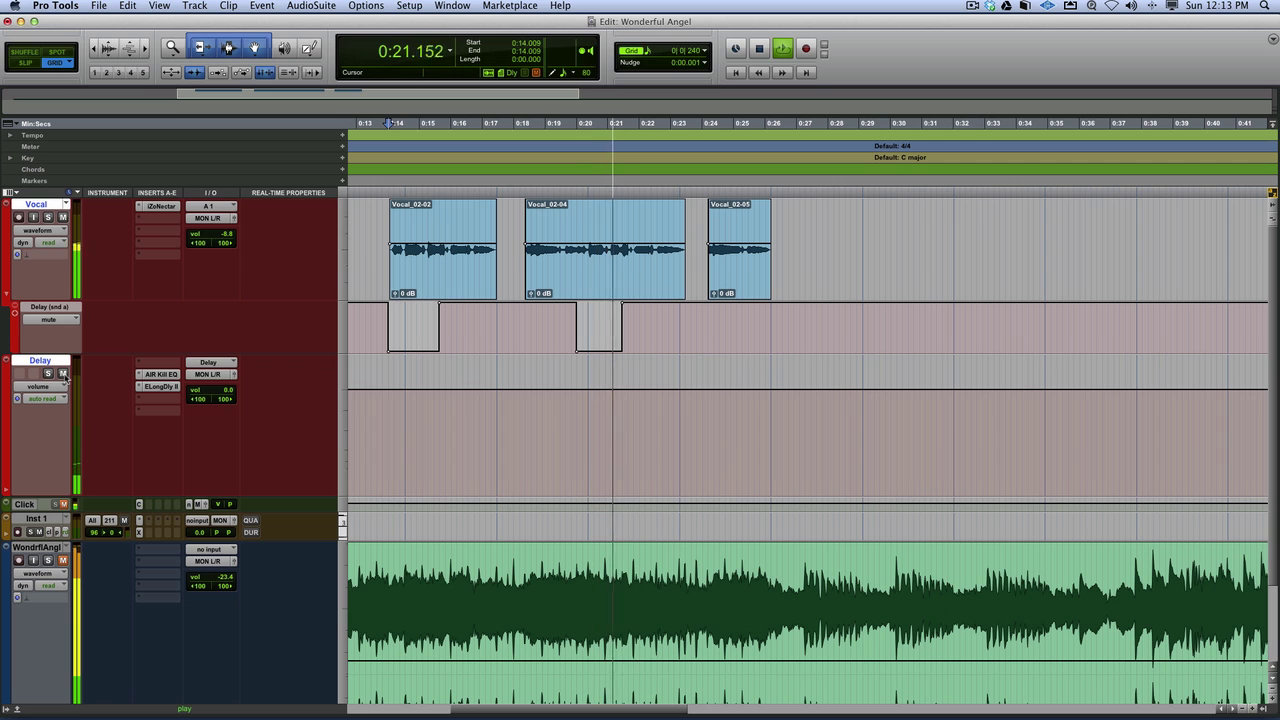
pyautogui.press('space')
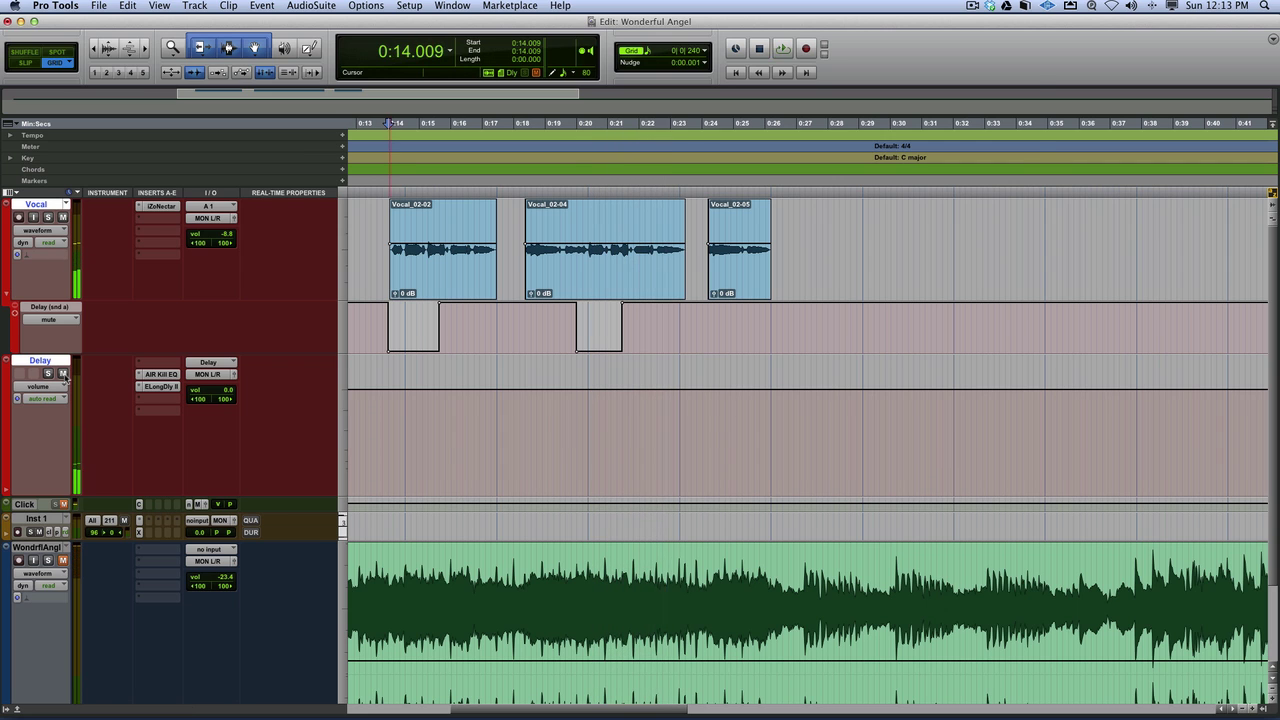
# Show the Mix window and select only the Delay track.
pyautogui.press('super+equal')
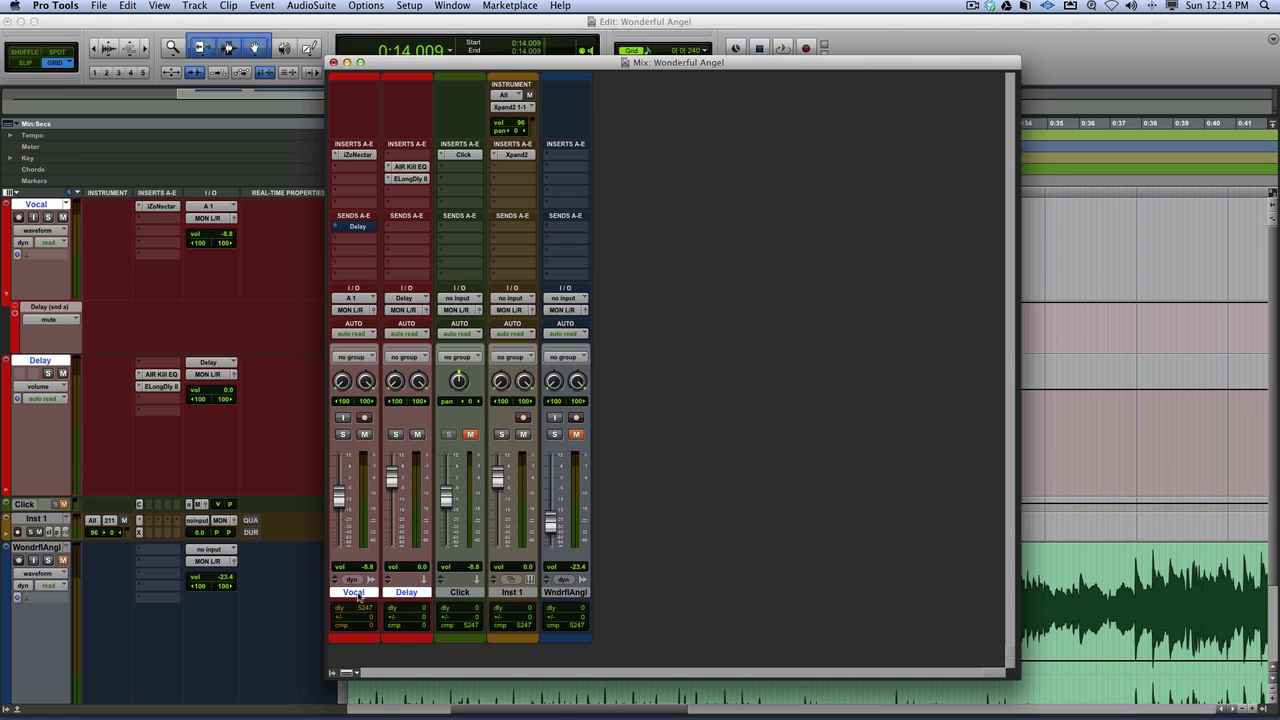
pyautogui.click(414, 593)
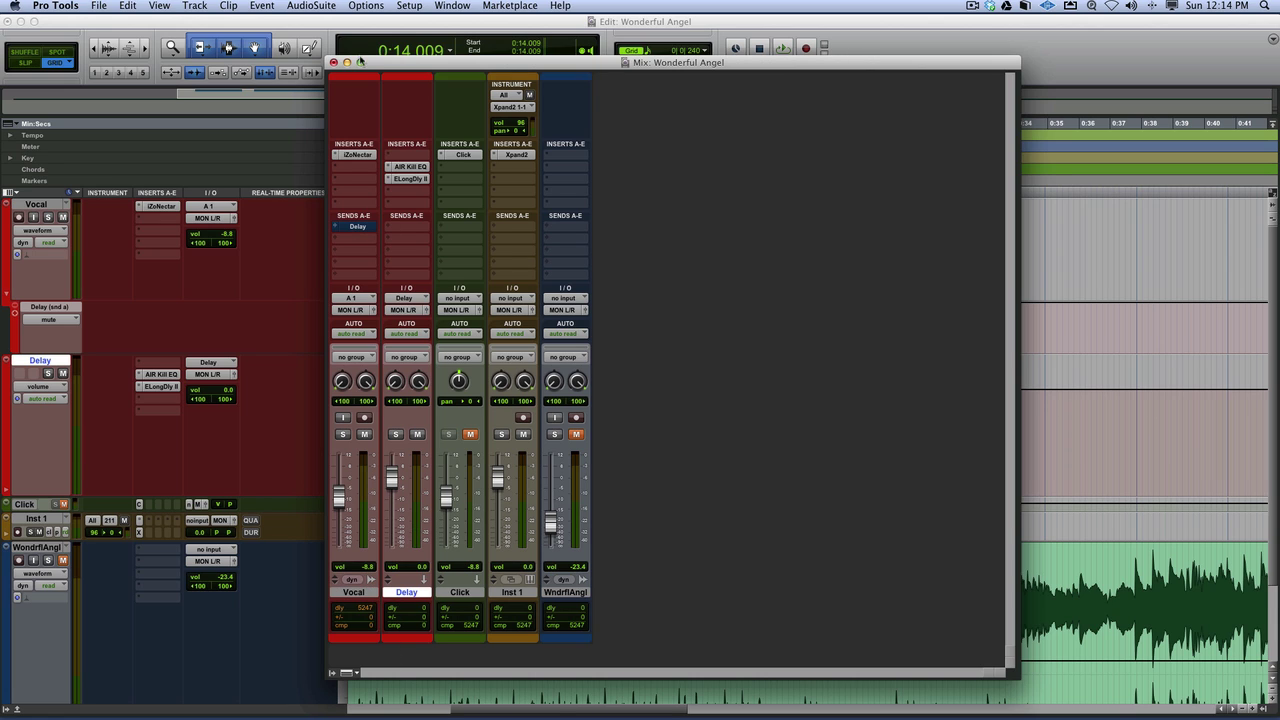
pyautogui.click(194, 6)
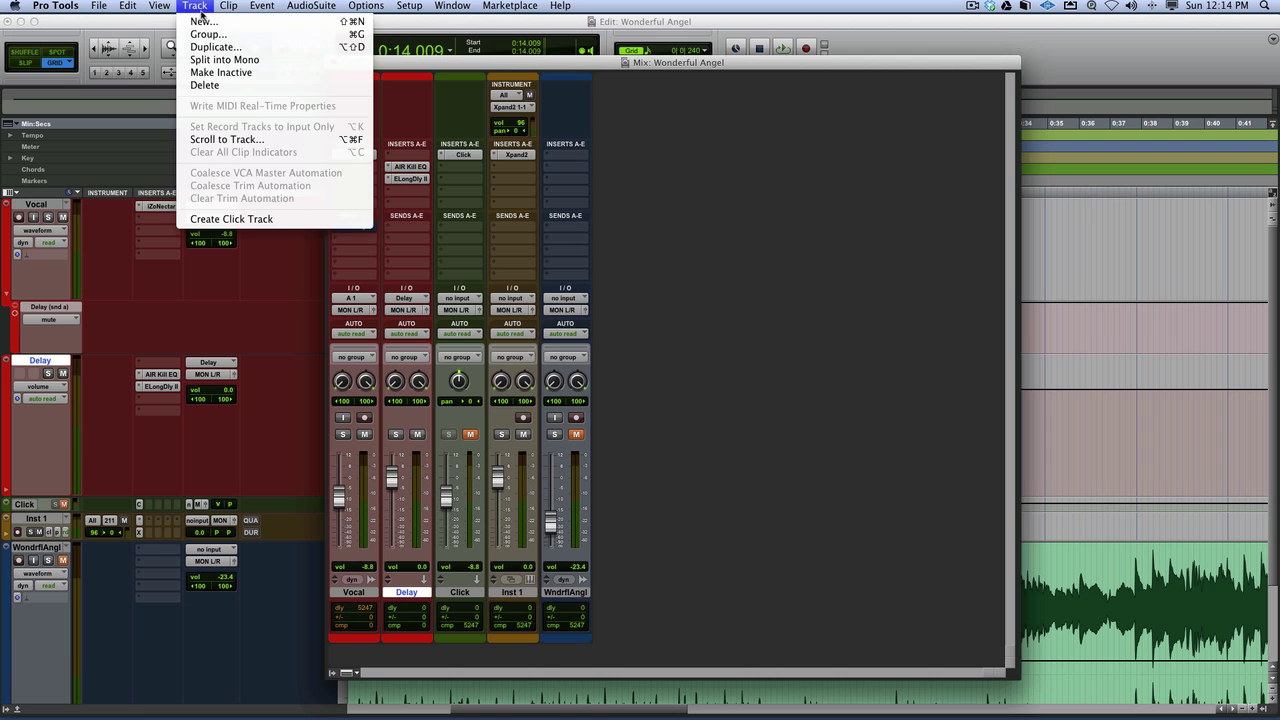
pyautogui.click(200, 21)
pyautogui.click(568, 254)
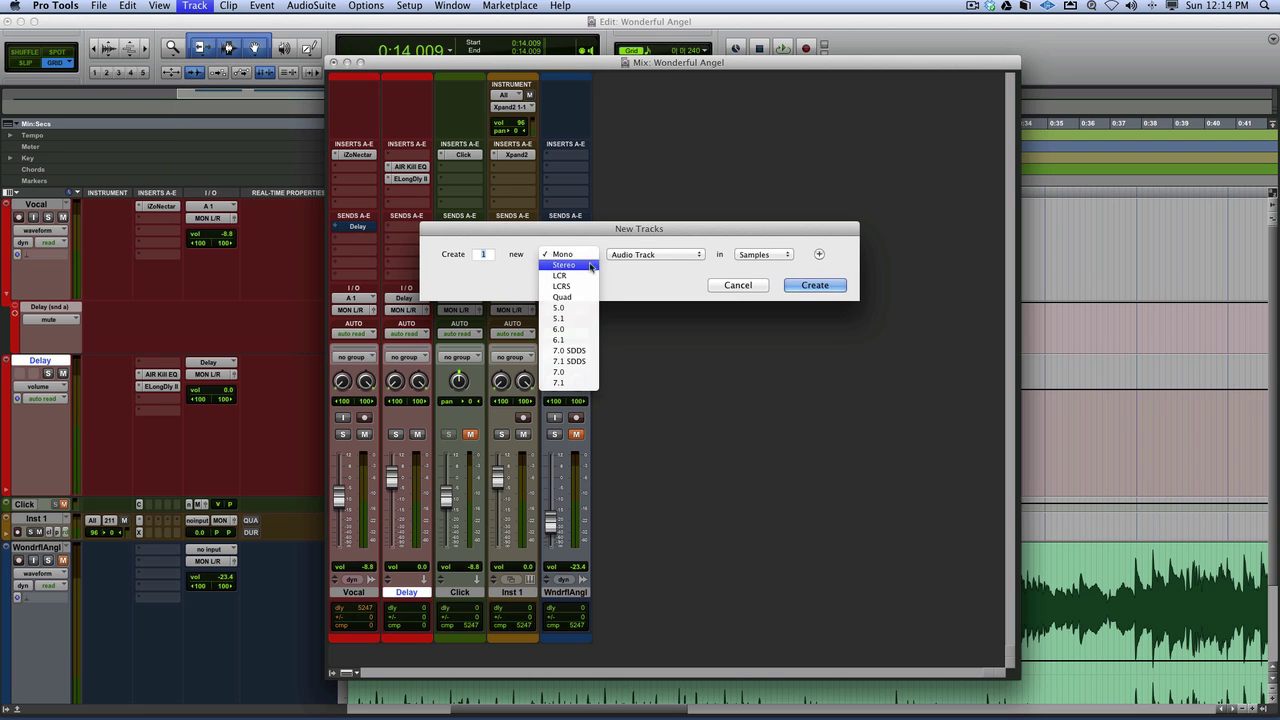
pyautogui.click(560, 265)
pyautogui.click(655, 254)
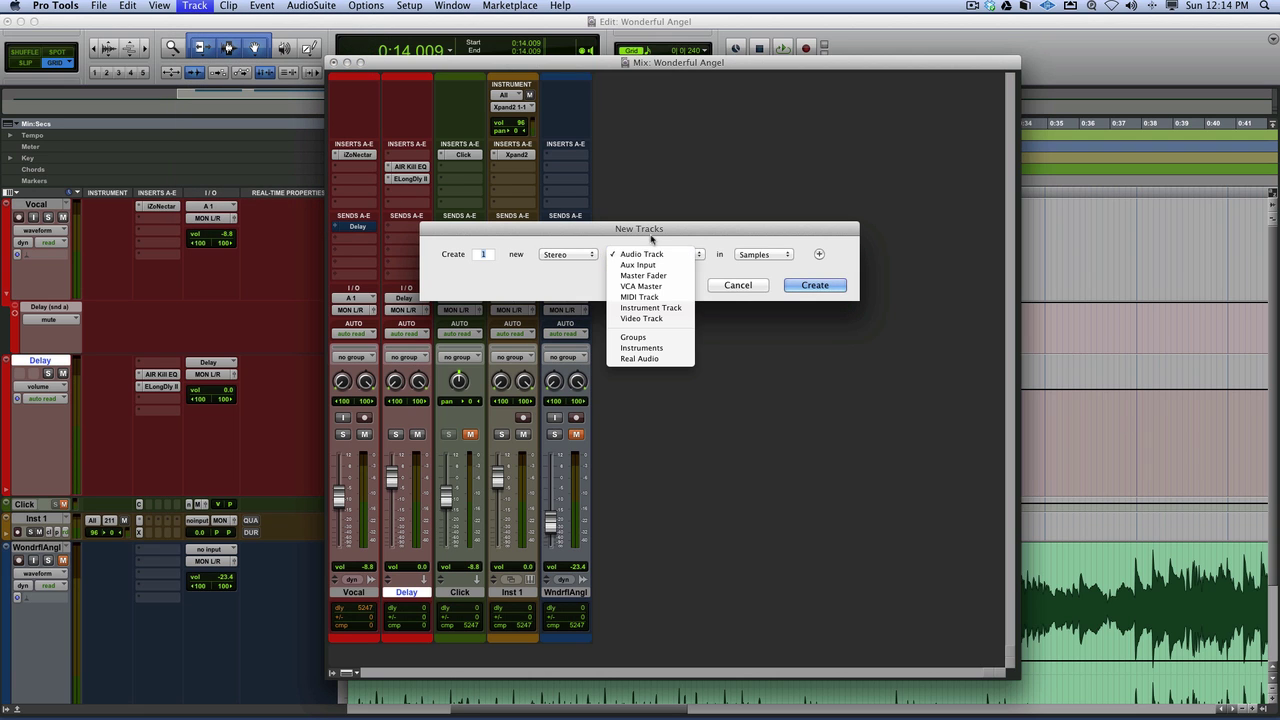
pyautogui.click(645, 254)
pyautogui.click(738, 285)
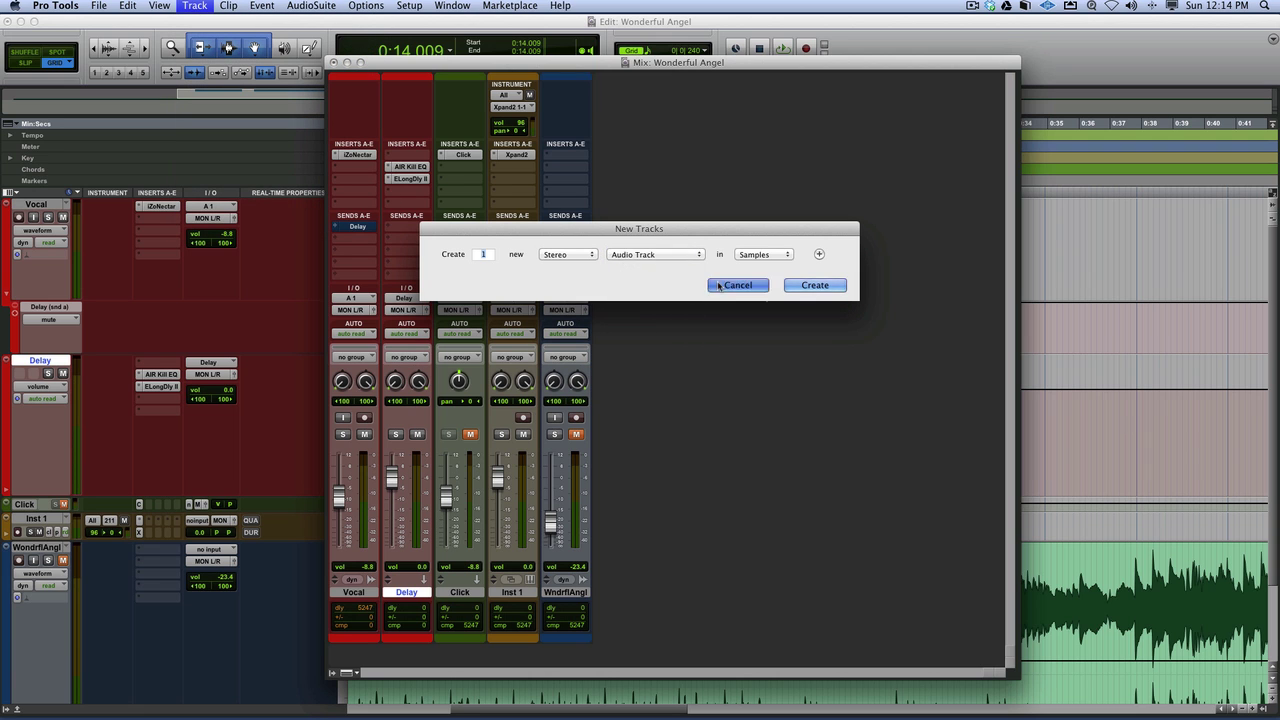
# Check the bus assigned to the Vocal track's first send, and open its Delay send fader in the mixer's empty area.
pyautogui.click(348, 232)
pyautogui.moveTo(362, 238)
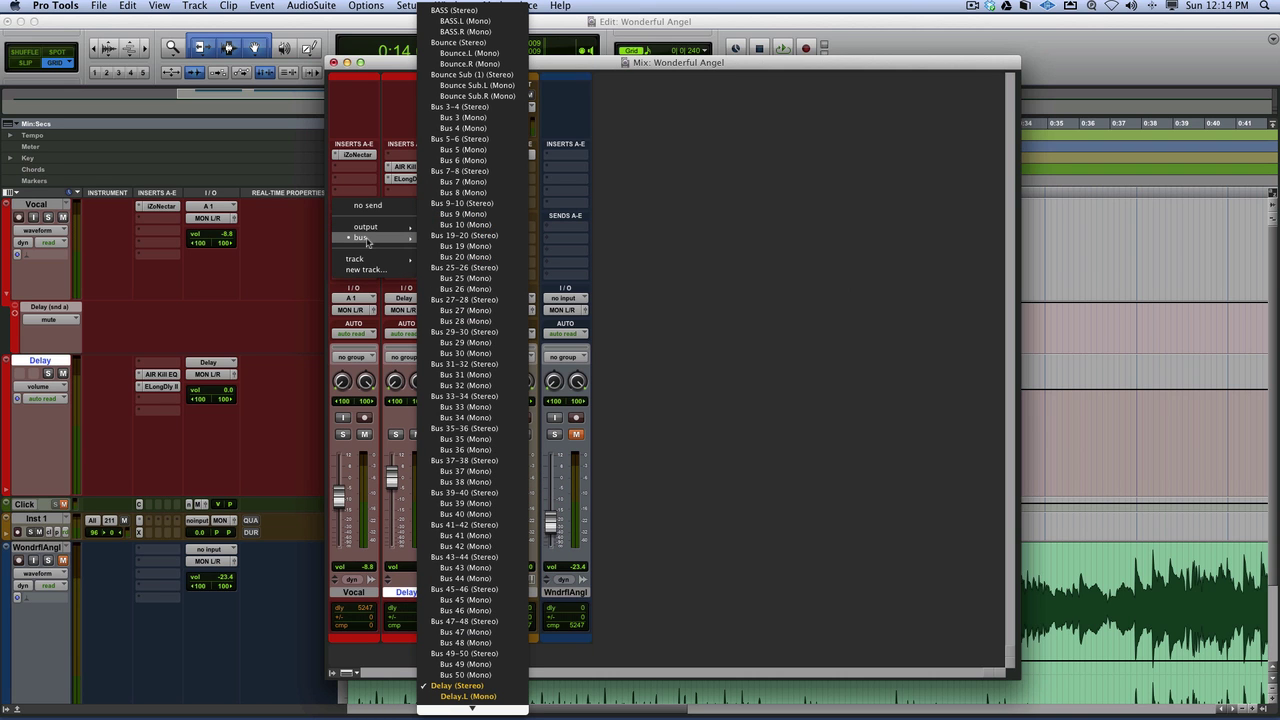
pyautogui.scroll(-3, 467, 690)
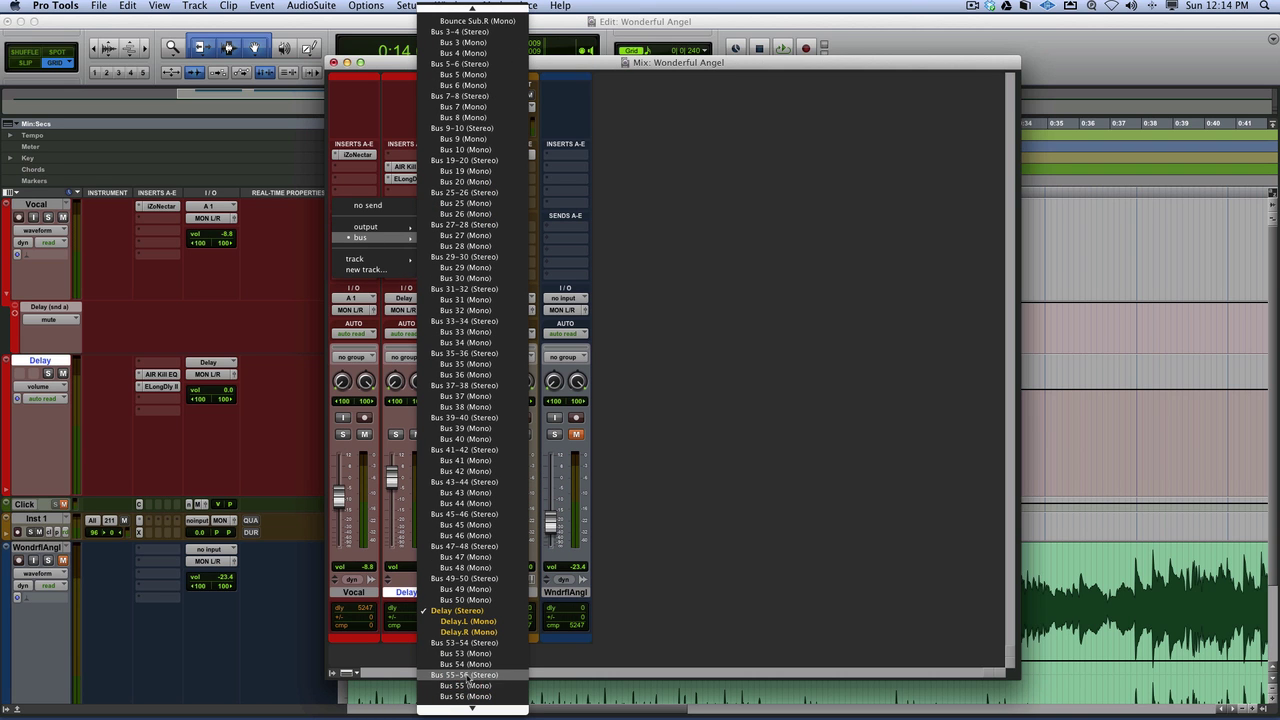
pyautogui.click(667, 414)
pyautogui.click(352, 227)
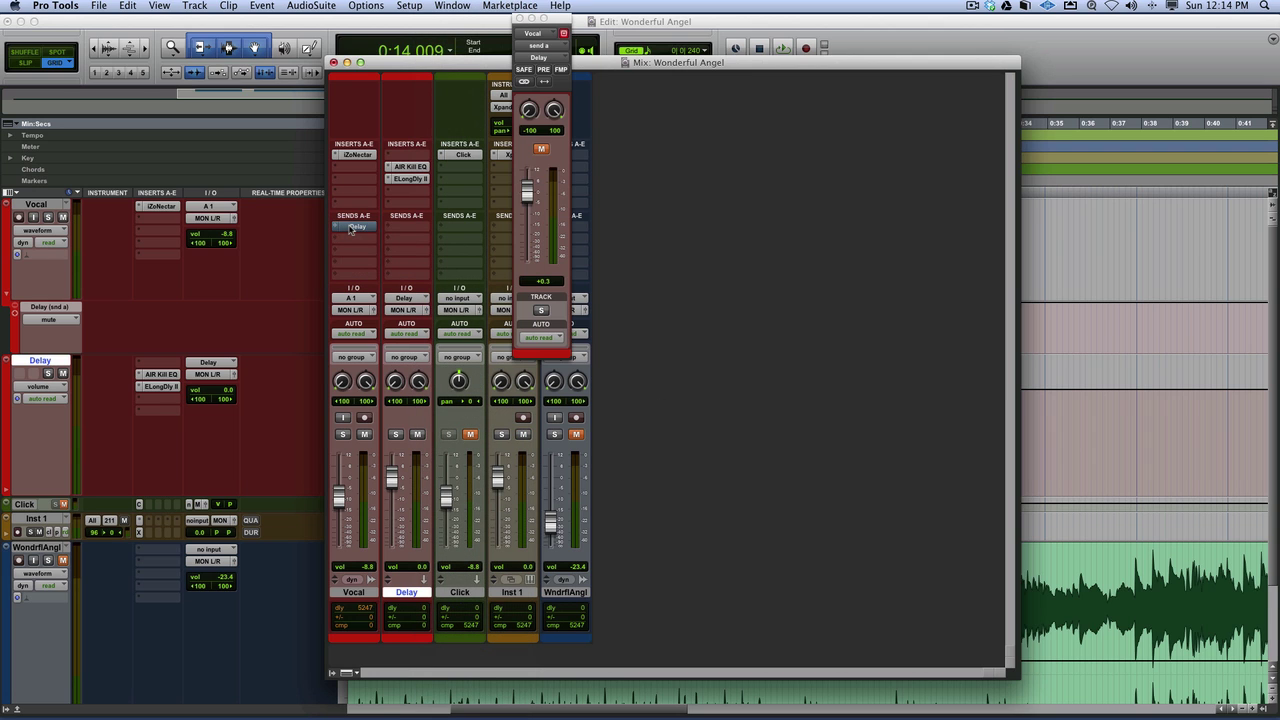
pyautogui.moveTo(541, 15); pyautogui.dragTo(746, 146)
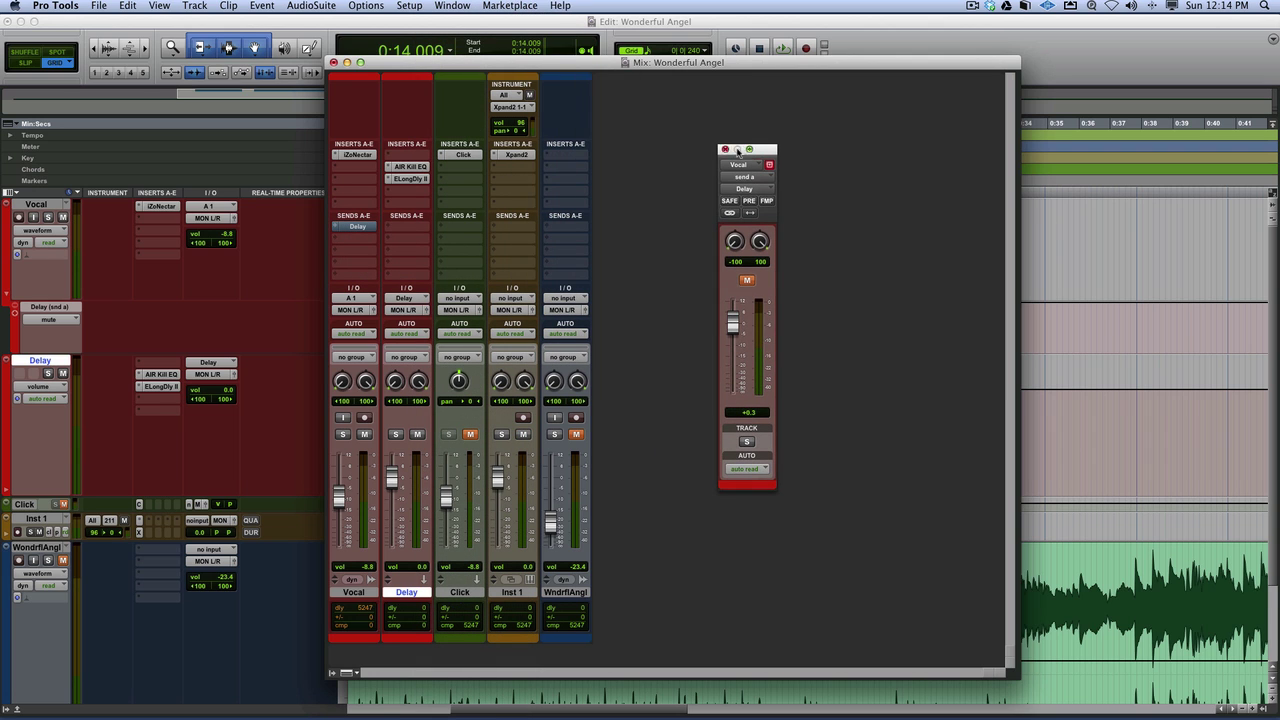
# Check which stereo bus feeds the Delay track's input, keeping the current assignment.
pyautogui.click(404, 298)
pyautogui.moveTo(478, 299)
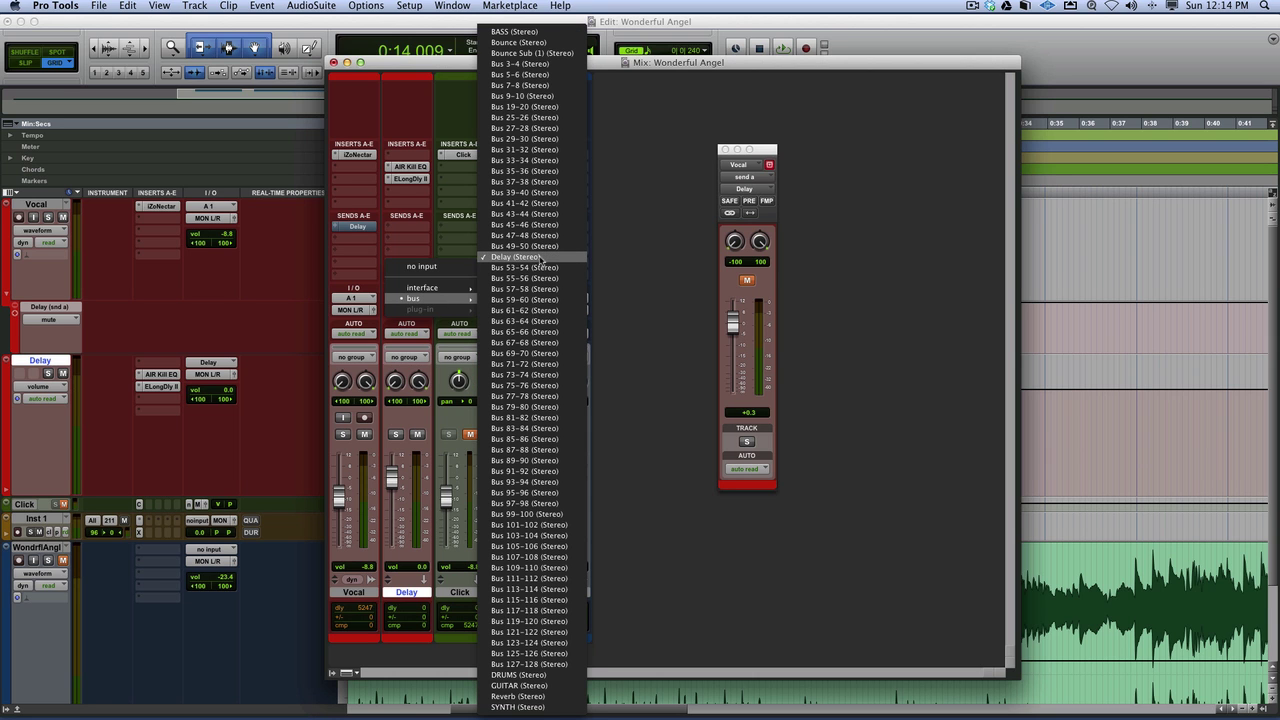
pyautogui.click(623, 251)
# View the mute and assignment options of the Vocal track's Delay send, and close its send fader window.
pyautogui.click(362, 228)
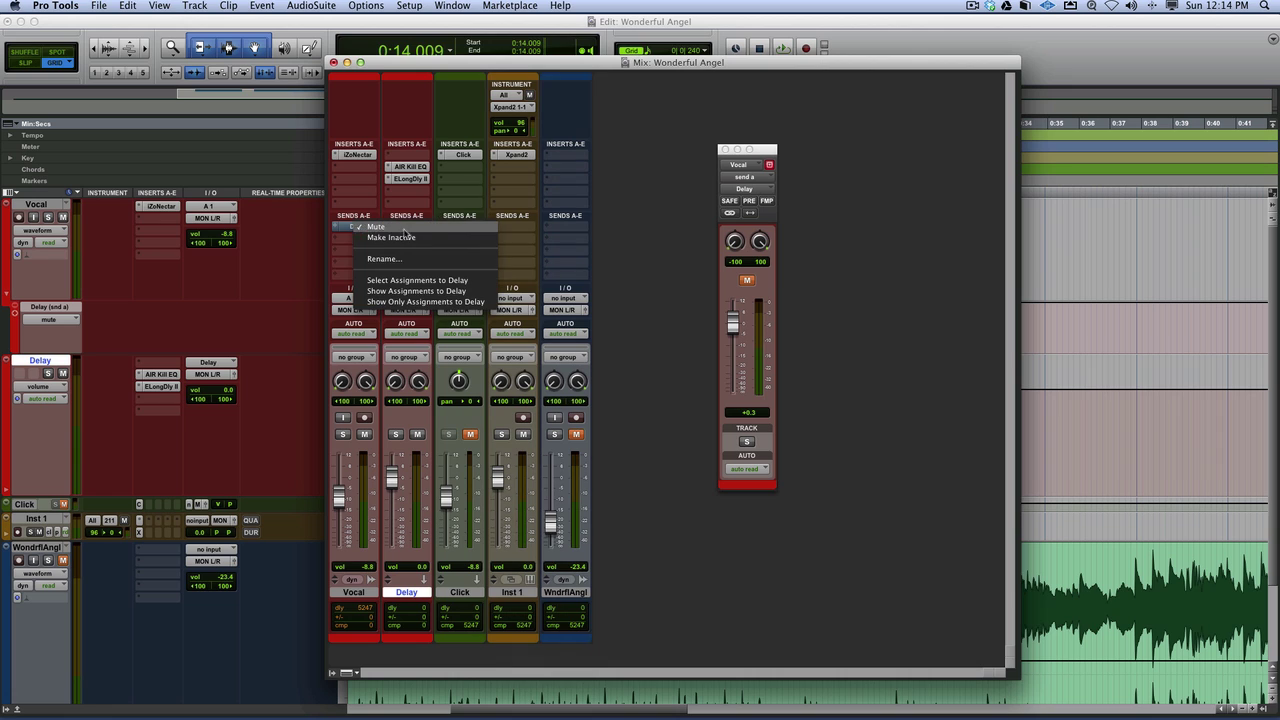
pyautogui.click(669, 243)
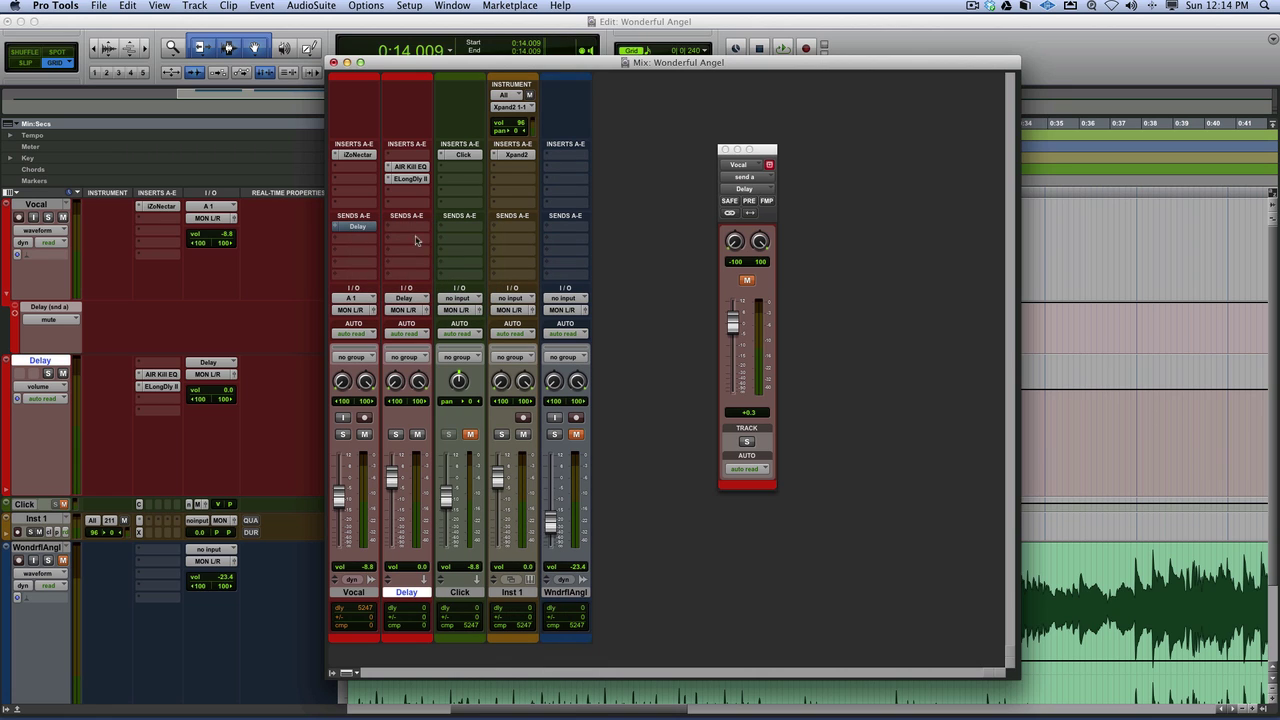
pyautogui.click(366, 232)
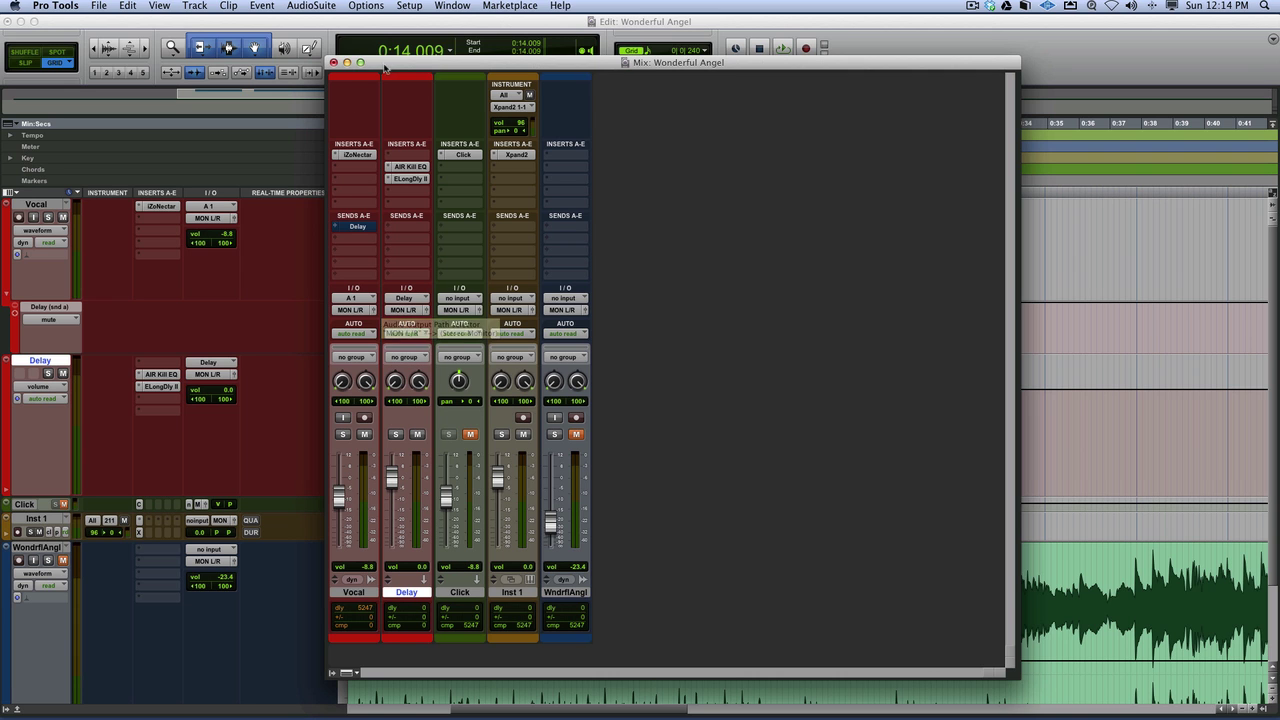
# Bypass the AIR Kill EQ insert on the Delay track and play the vocal passage to hear the unfiltered delay.
pyautogui.moveTo(385, 62); pyautogui.dragTo(620, 63)
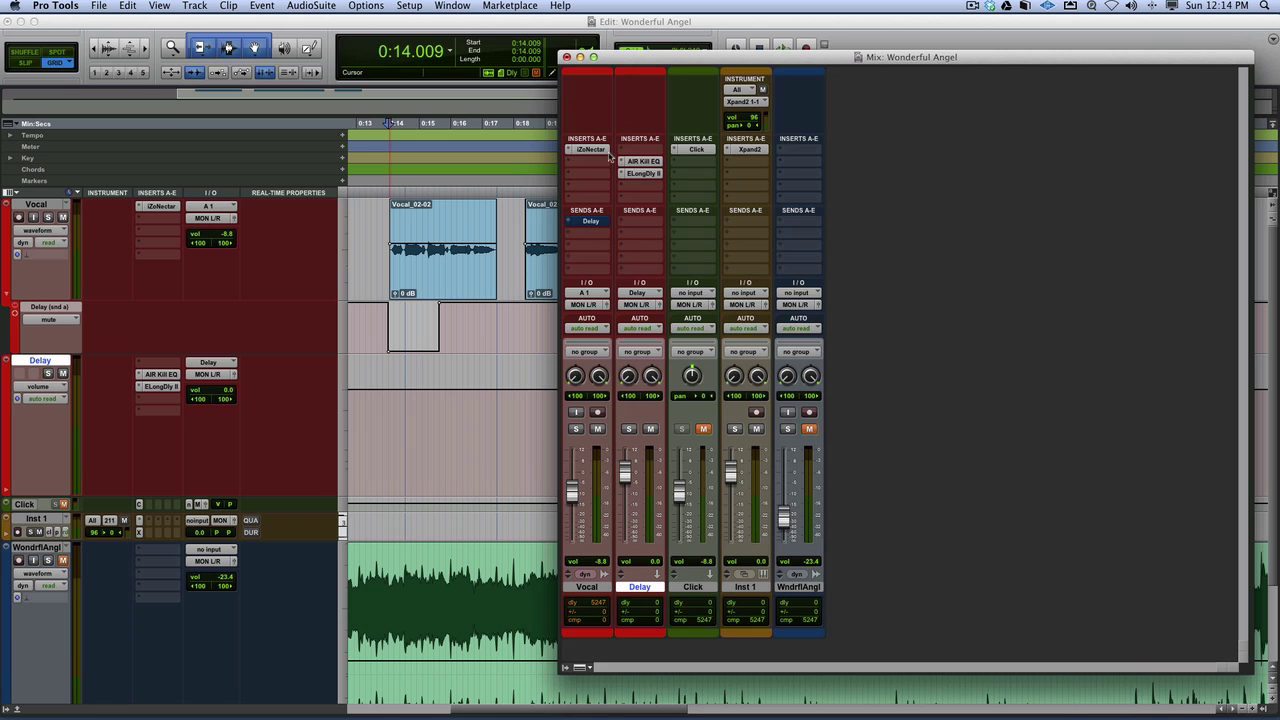
pyautogui.click(638, 163)
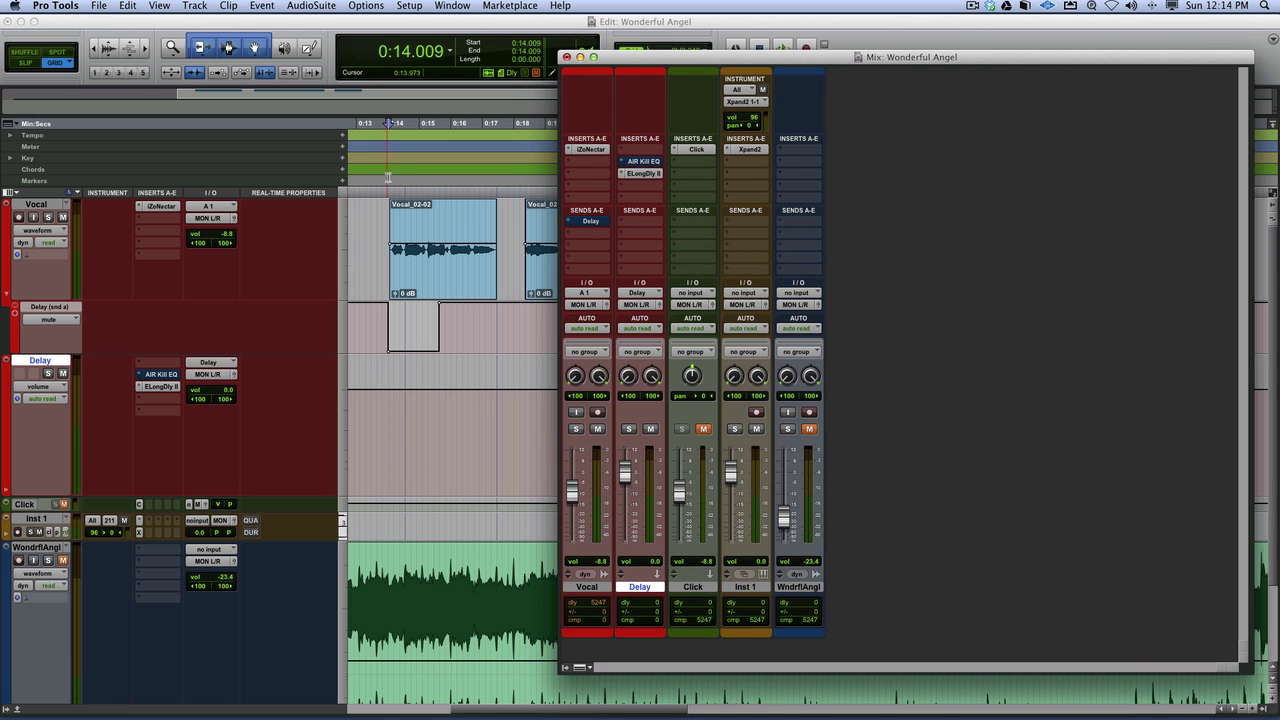
pyautogui.click(391, 131)
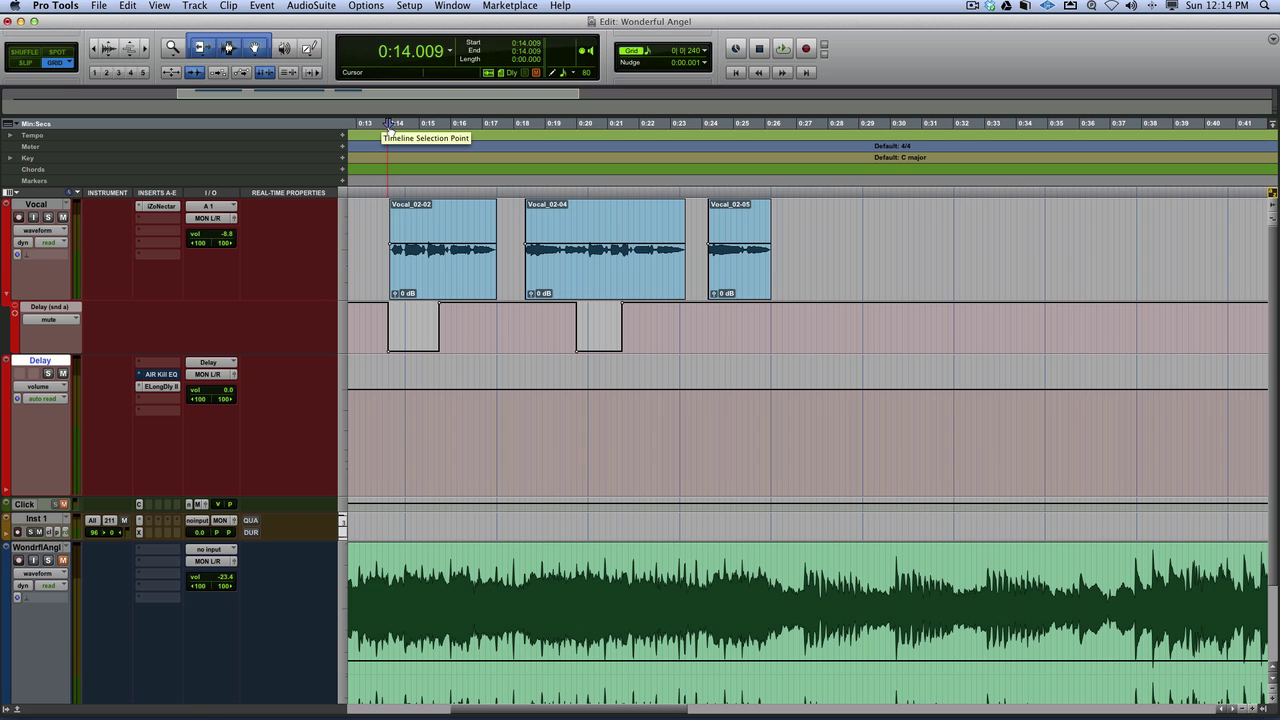
pyautogui.press('space')
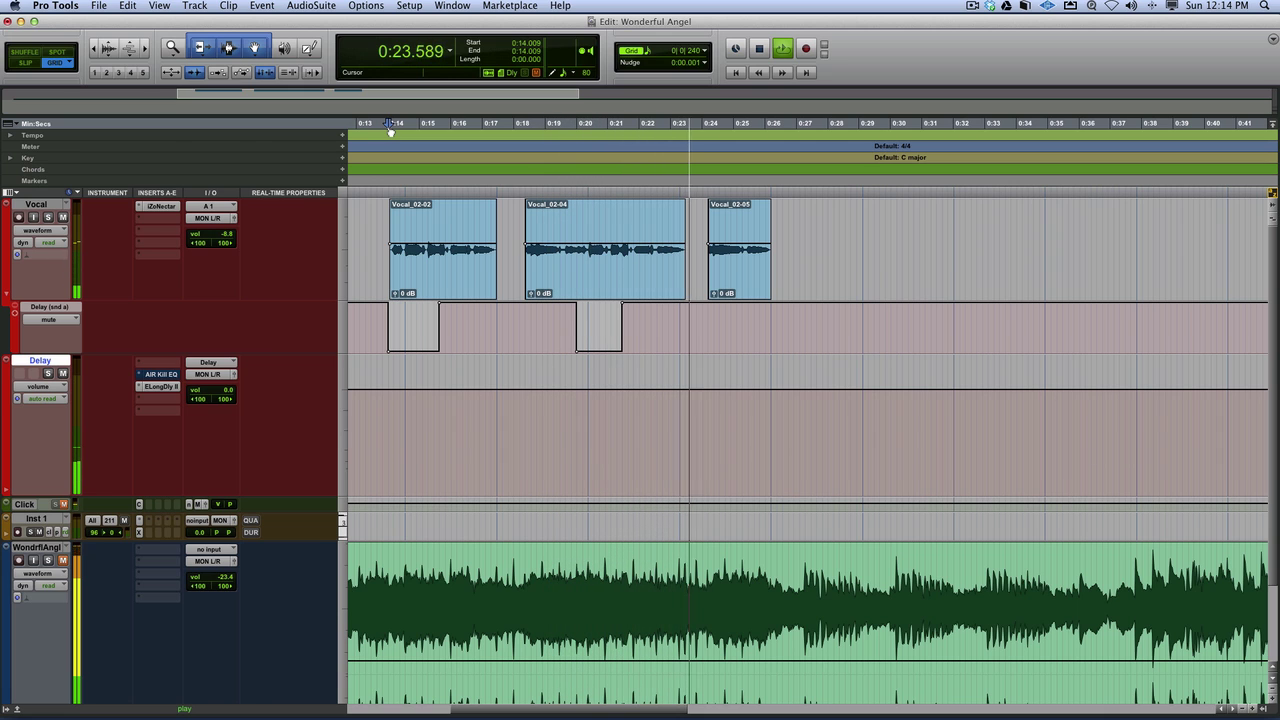
pyautogui.press('space')
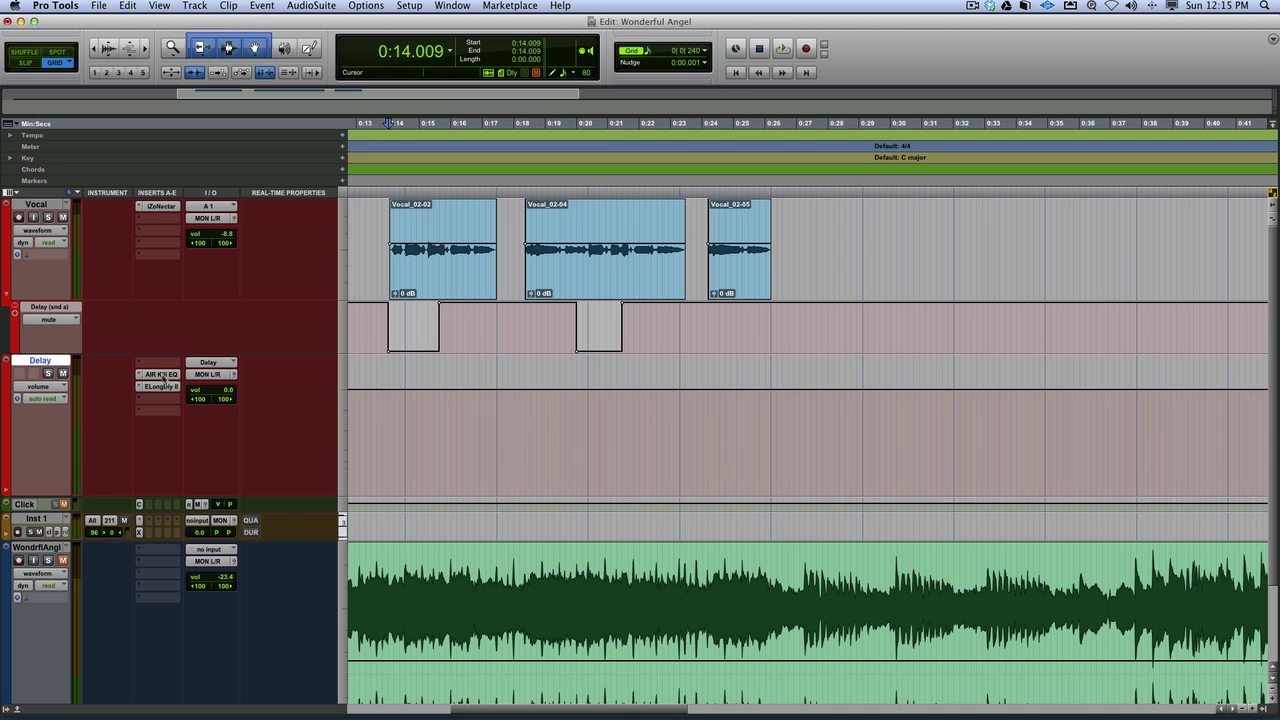
# Play the same vocal passage again with AIR Kill EQ active on the Delay track.
pyautogui.press('space')
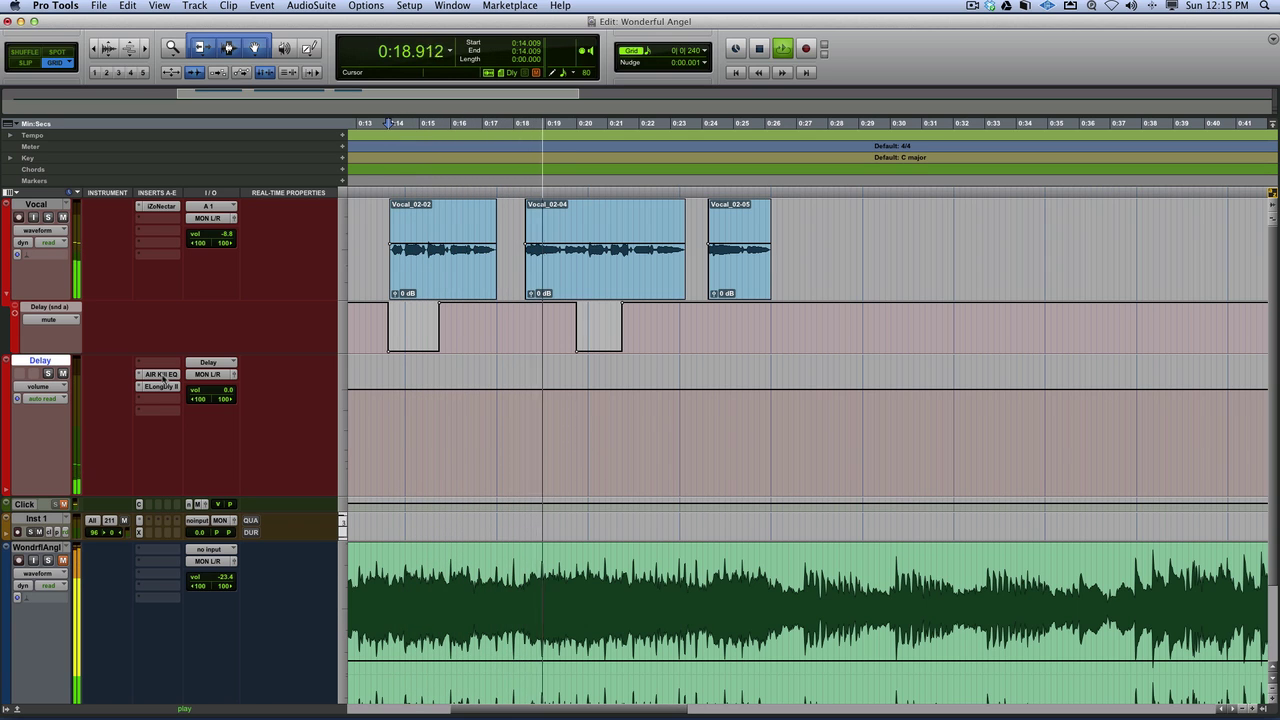
pyautogui.press('space')
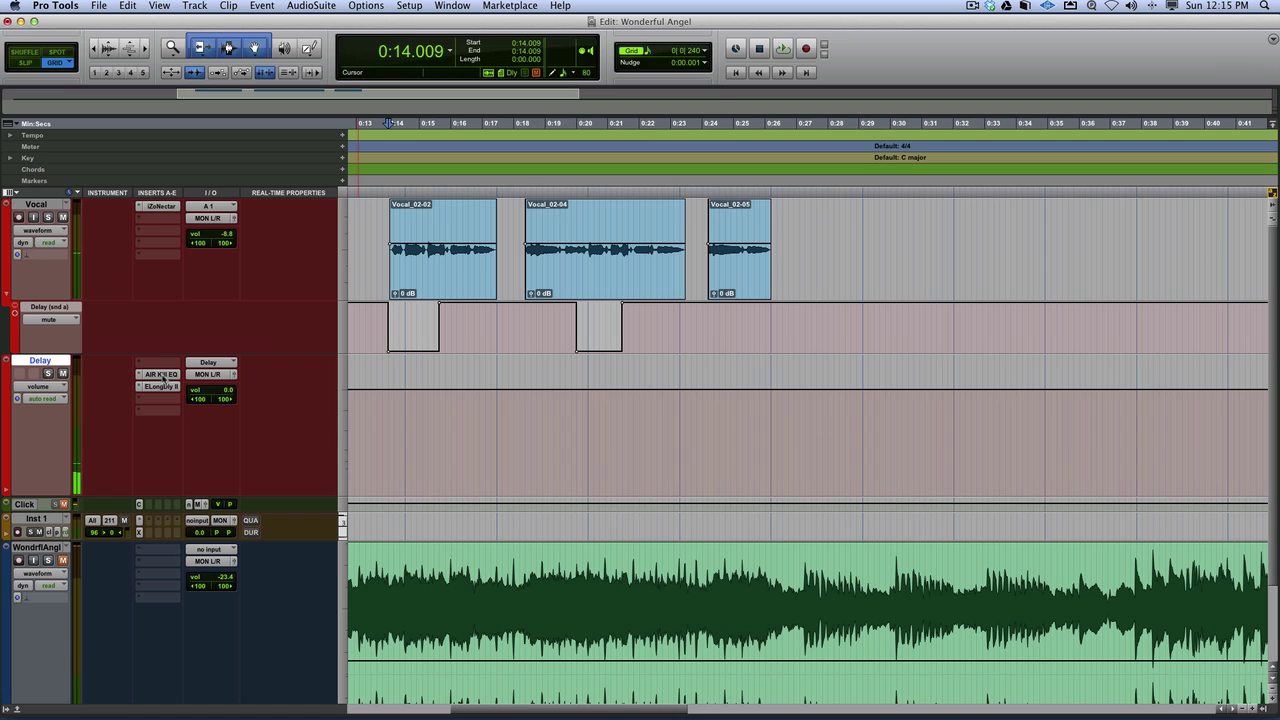
# Show the Mix window again and bypass the ELongDly II insert on the Delay track.
pyautogui.press('super+equal')
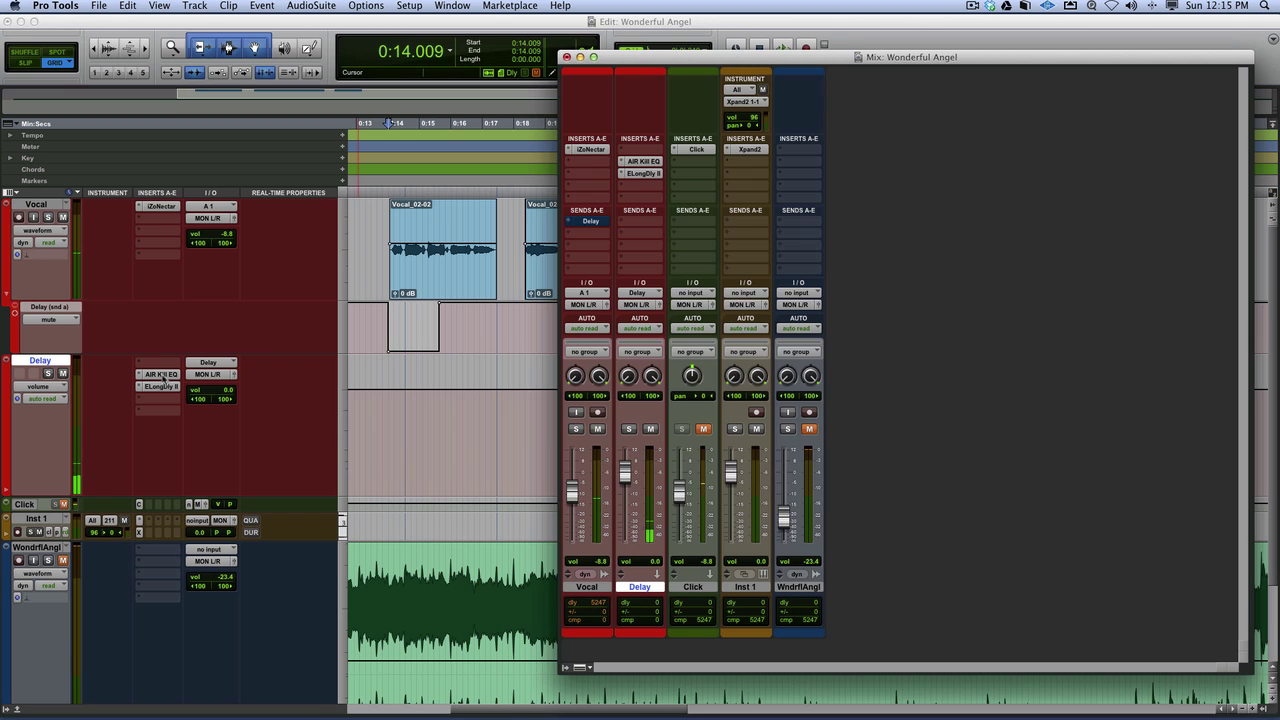
pyautogui.keyDown('super'); pyautogui.click(655, 178); pyautogui.keyUp('super')
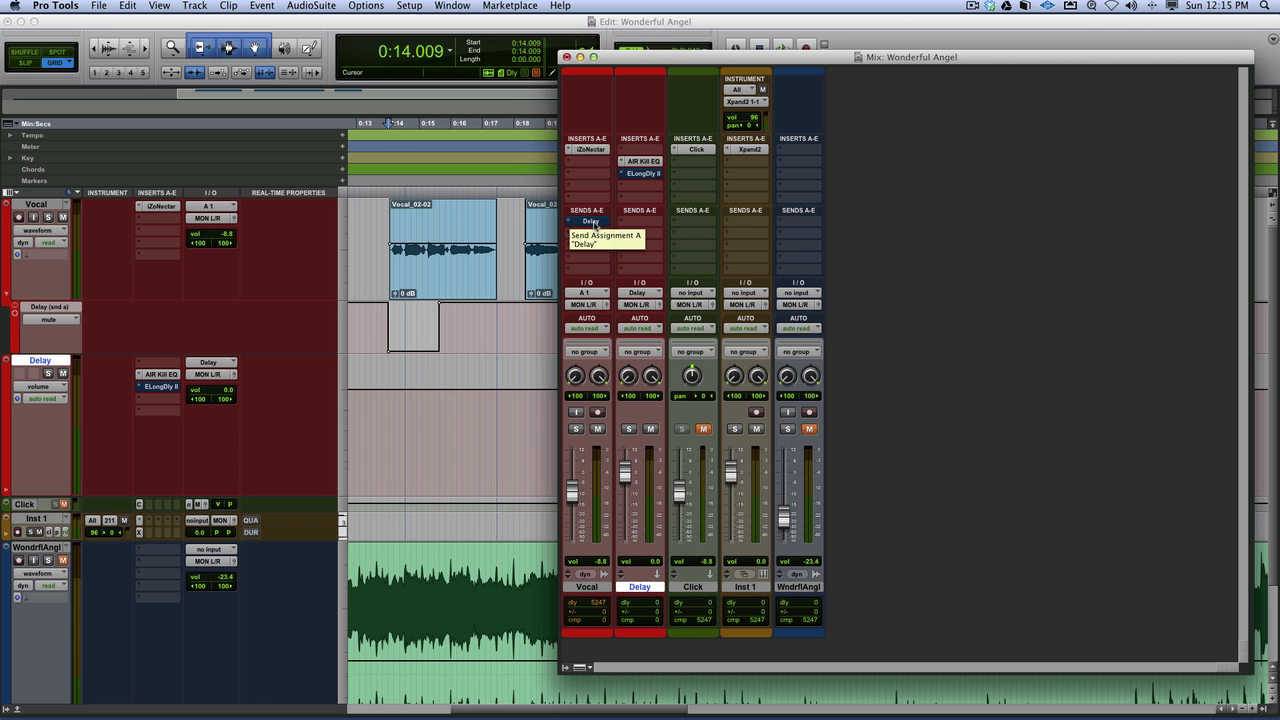
# Open the Automation window, suspend all automation, and place the window in the mixer's empty area.
pyautogui.click(449, 8)
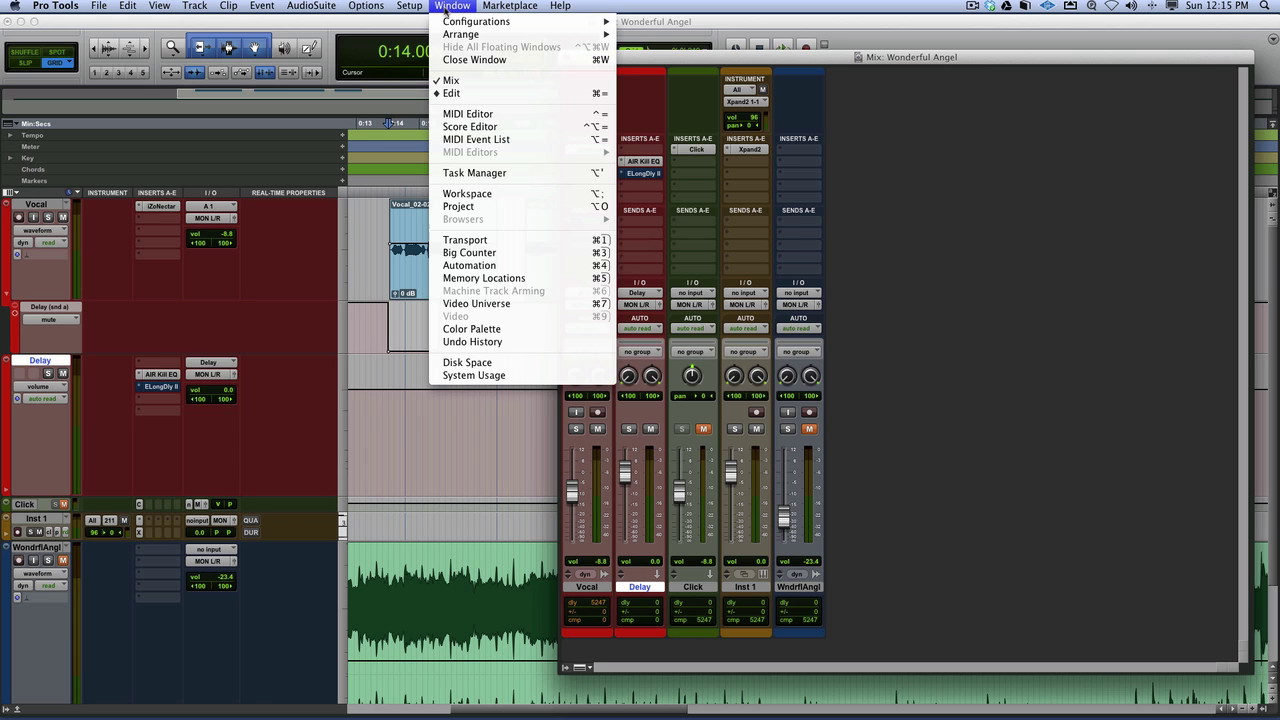
pyautogui.click(469, 265)
pyautogui.click(298, 277)
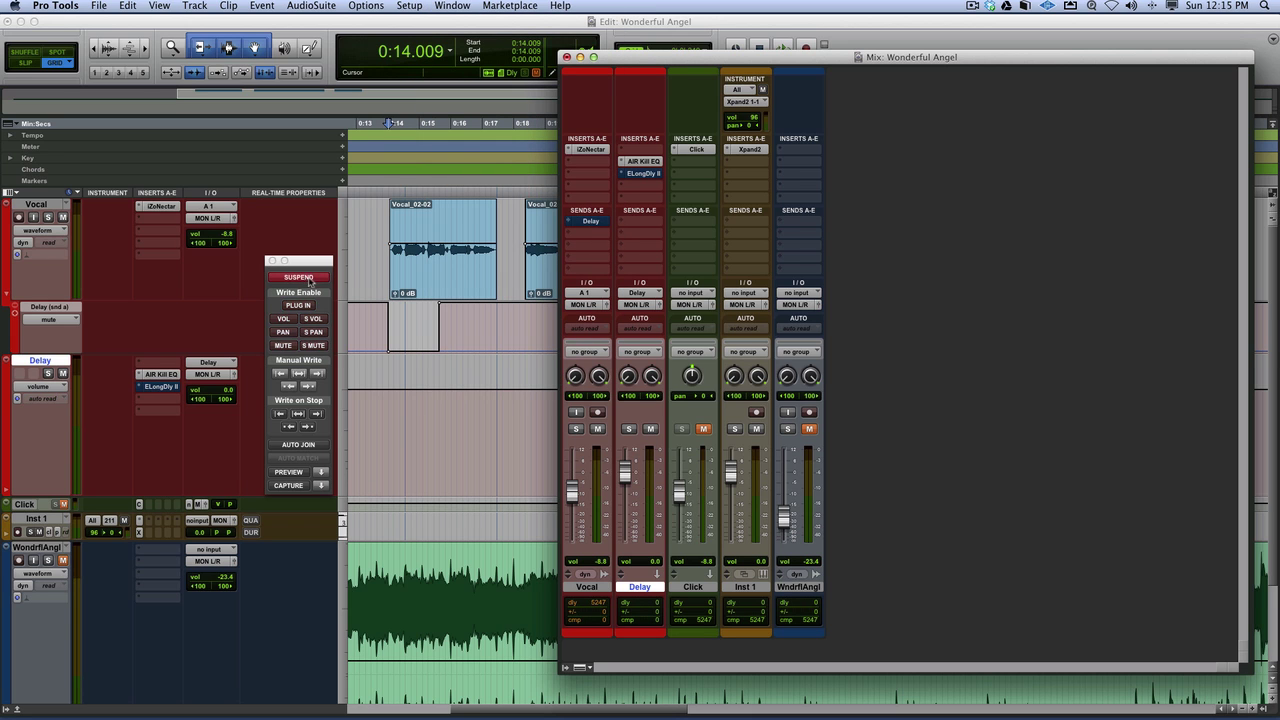
pyautogui.moveTo(310, 265); pyautogui.dragTo(1040, 251)
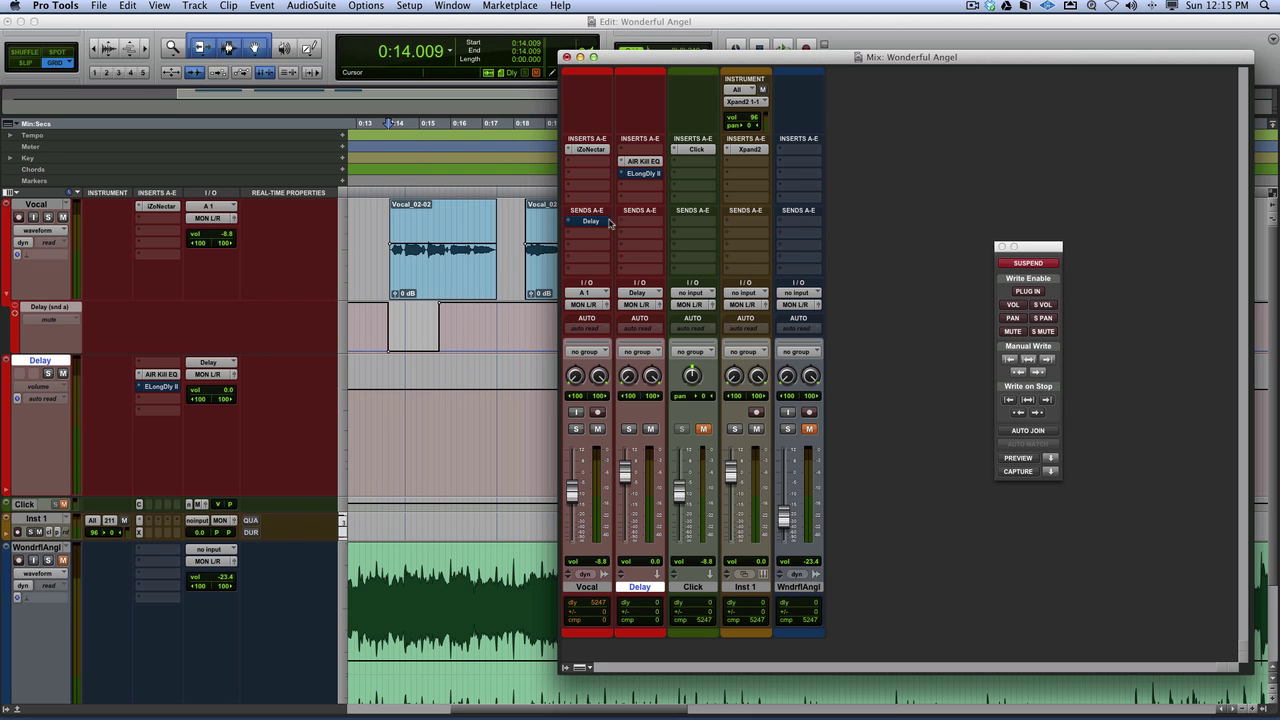
# Unmute the Vocal track's Delay send and briefly play the first vocal clip.
pyautogui.press('space')
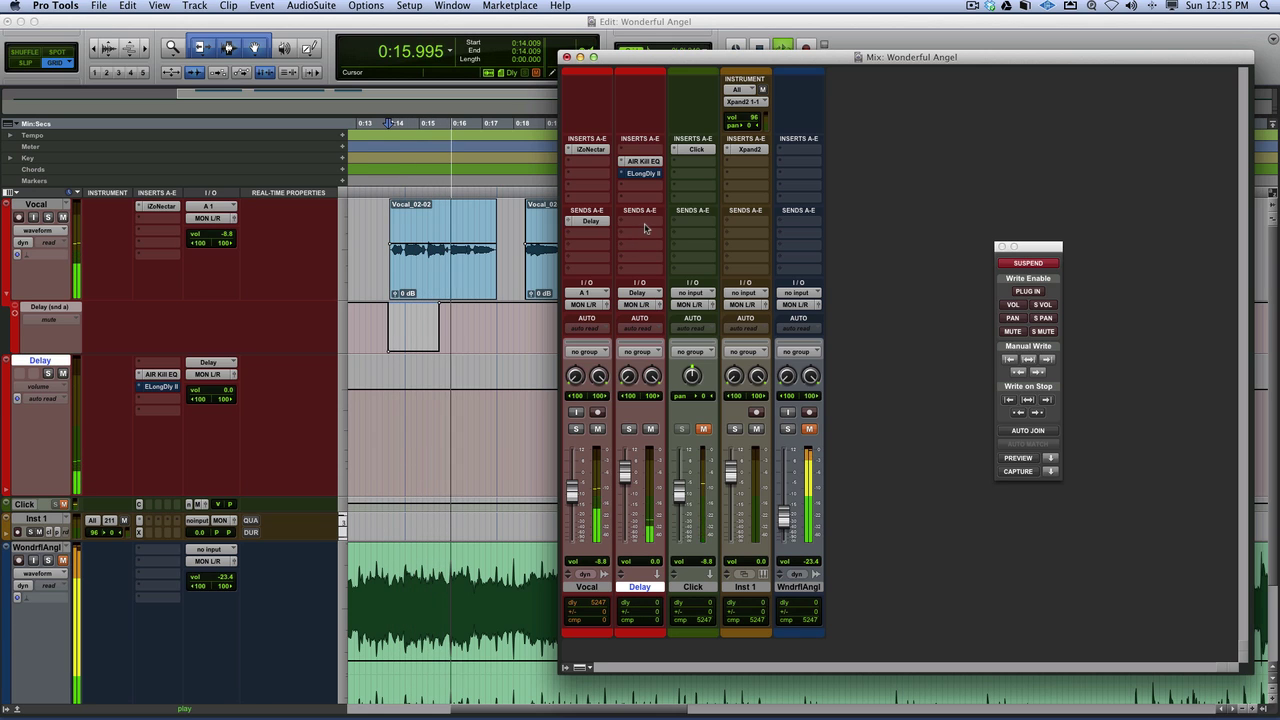
pyautogui.press('space')
# Set the Vocal track's Delay send to pre-fader and mute the Vocal track.
pyautogui.click(594, 221)
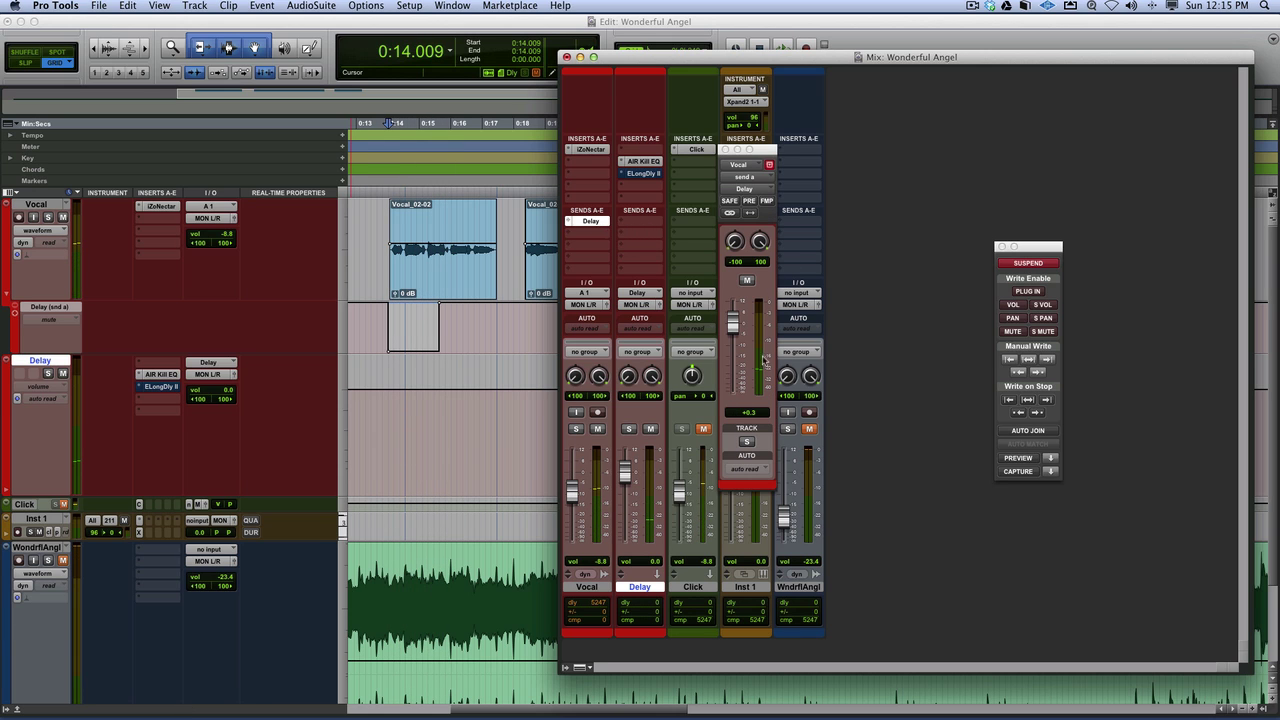
pyautogui.click(749, 201)
pyautogui.click(598, 429)
# Open the Delay track's AIR Kill EQ, place it beside the mixer channels, and start playback.
pyautogui.click(643, 165)
pyautogui.moveTo(1002, 87); pyautogui.dragTo(319, 160)
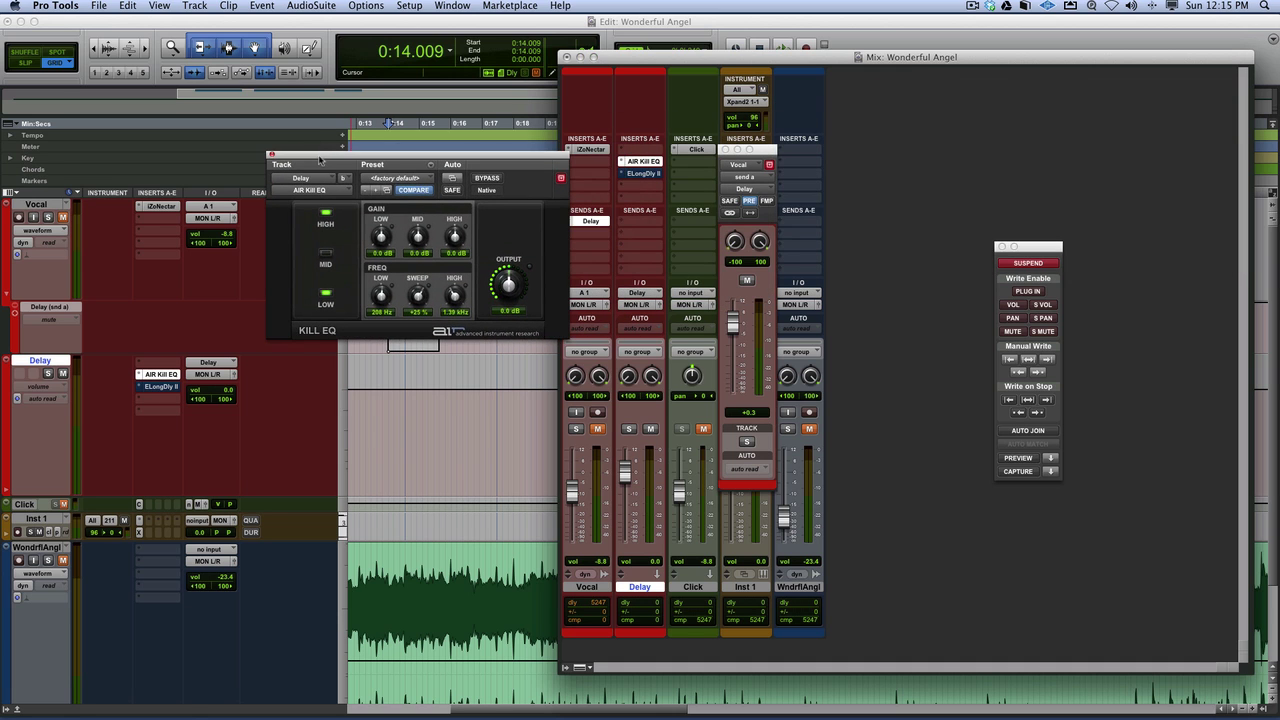
pyautogui.press('space')
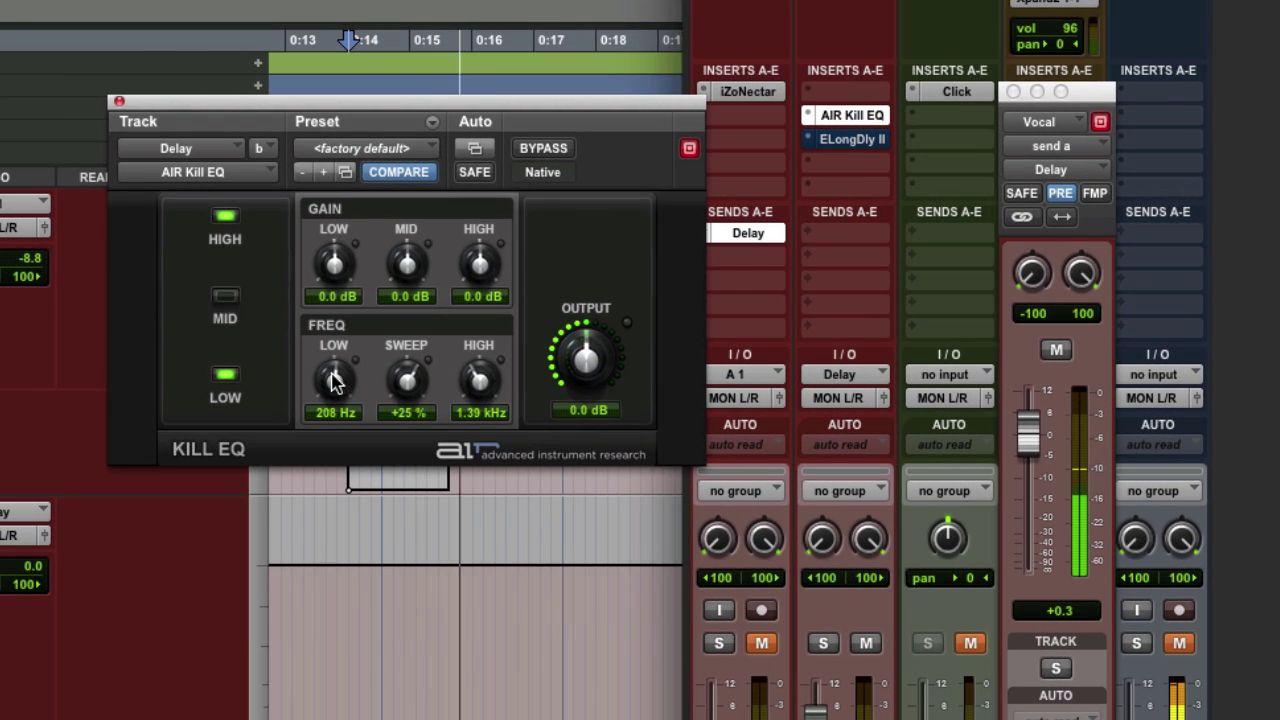
# Adjust Kill EQ during playback to 287 Hz low frequency, +16 % sweep and 1.28 kHz high frequency, keeping low gain at 0.0 dB.
pyautogui.moveTo(335, 380); pyautogui.dragTo(472, 395)
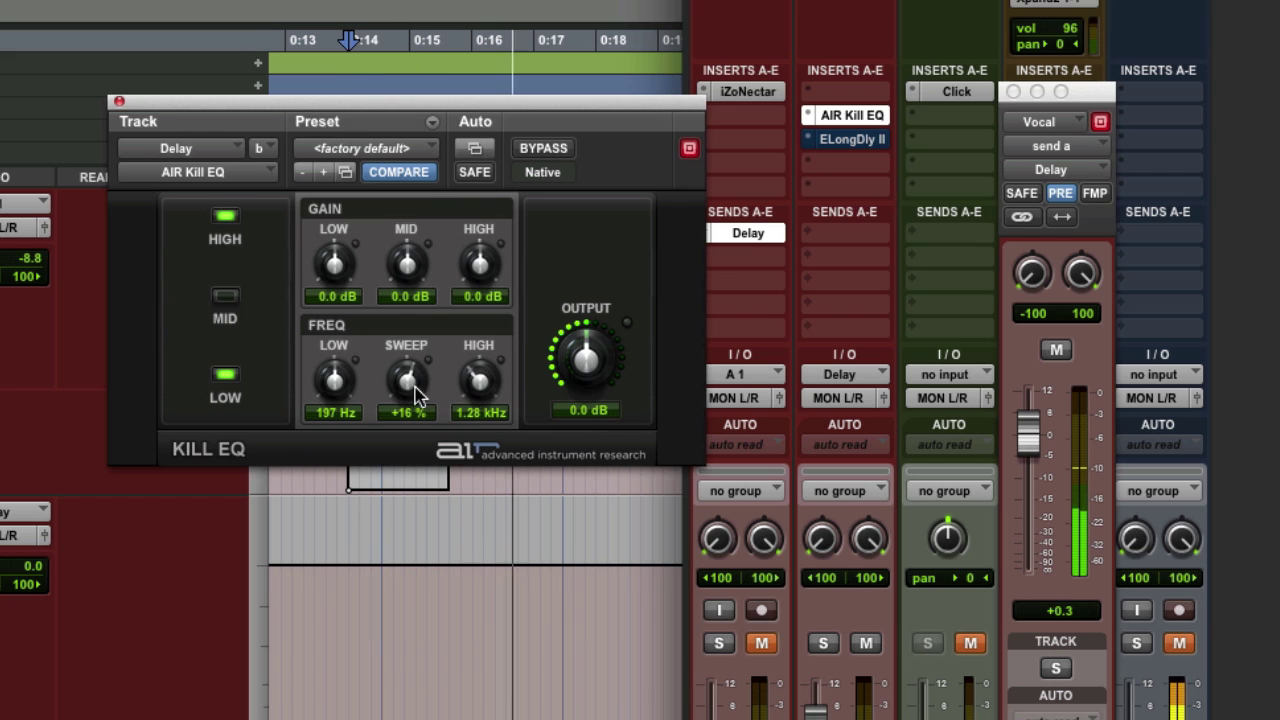
pyautogui.moveTo(335, 378)
pyautogui.mouseDown()
pyautogui.moveTo(337, 406)
pyautogui.moveTo(357, 300)
pyautogui.moveTo(335, 392)
pyautogui.mouseUp()
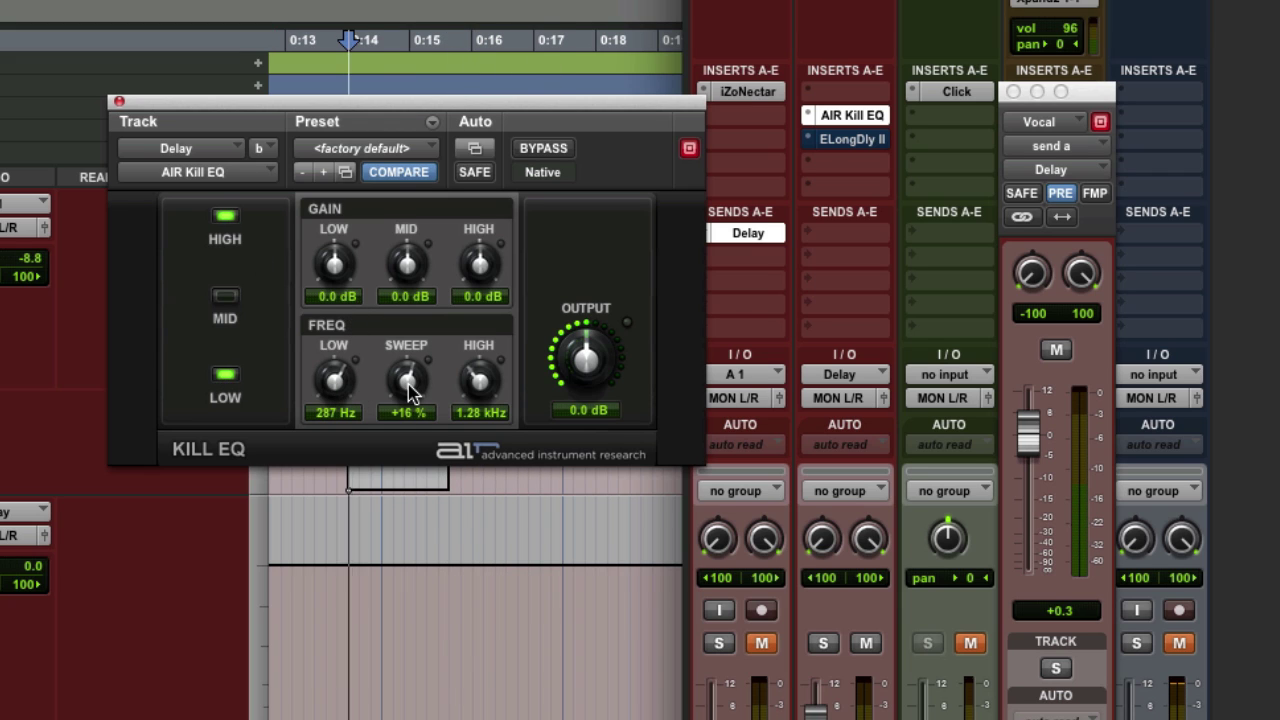
pyautogui.moveTo(410, 391); pyautogui.dragTo(382, 358)
pyautogui.moveTo(336, 264)
pyautogui.mouseDown()
pyautogui.moveTo(336, 300)
pyautogui.moveTo(338, 232)
pyautogui.moveTo(334, 269)
pyautogui.mouseUp()
pyautogui.keyDown('alt'); pyautogui.click(334, 275); pyautogui.keyUp('alt')
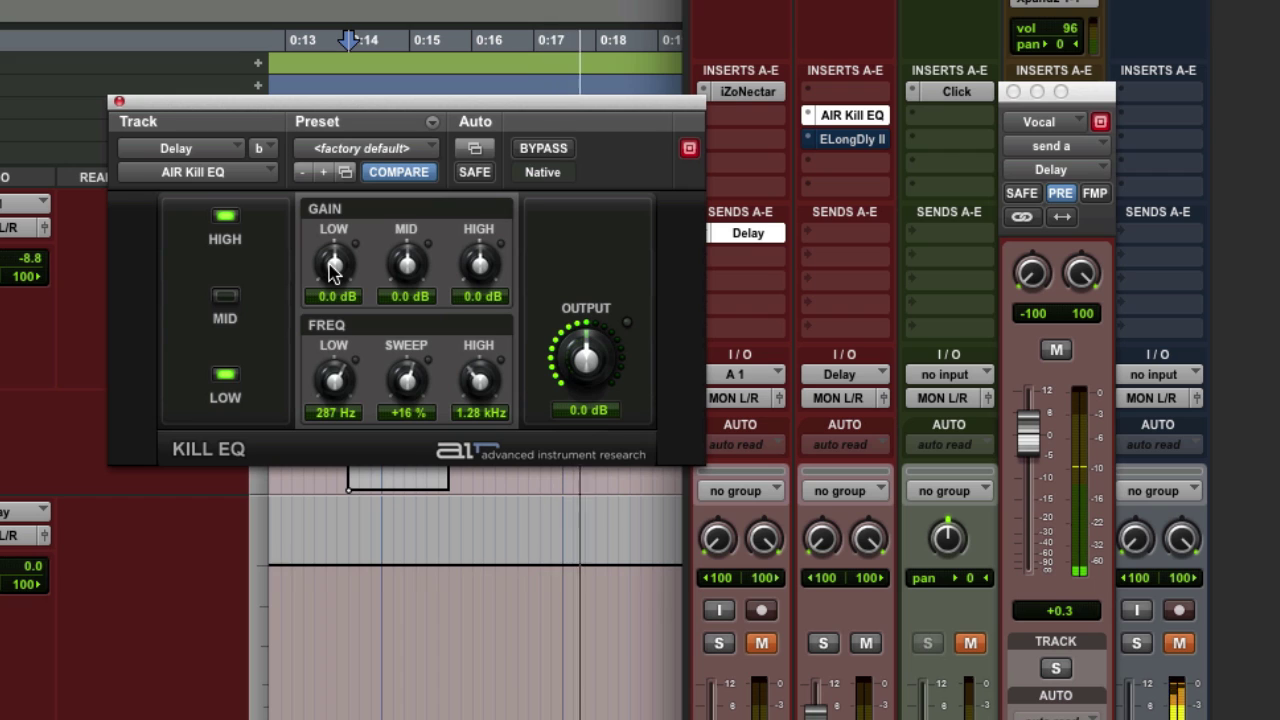
# Set Kill EQ's low frequency to 411 Hz and its sweep to +22 %, and close the plug-in.
pyautogui.moveTo(335, 382); pyautogui.dragTo(330, 448)
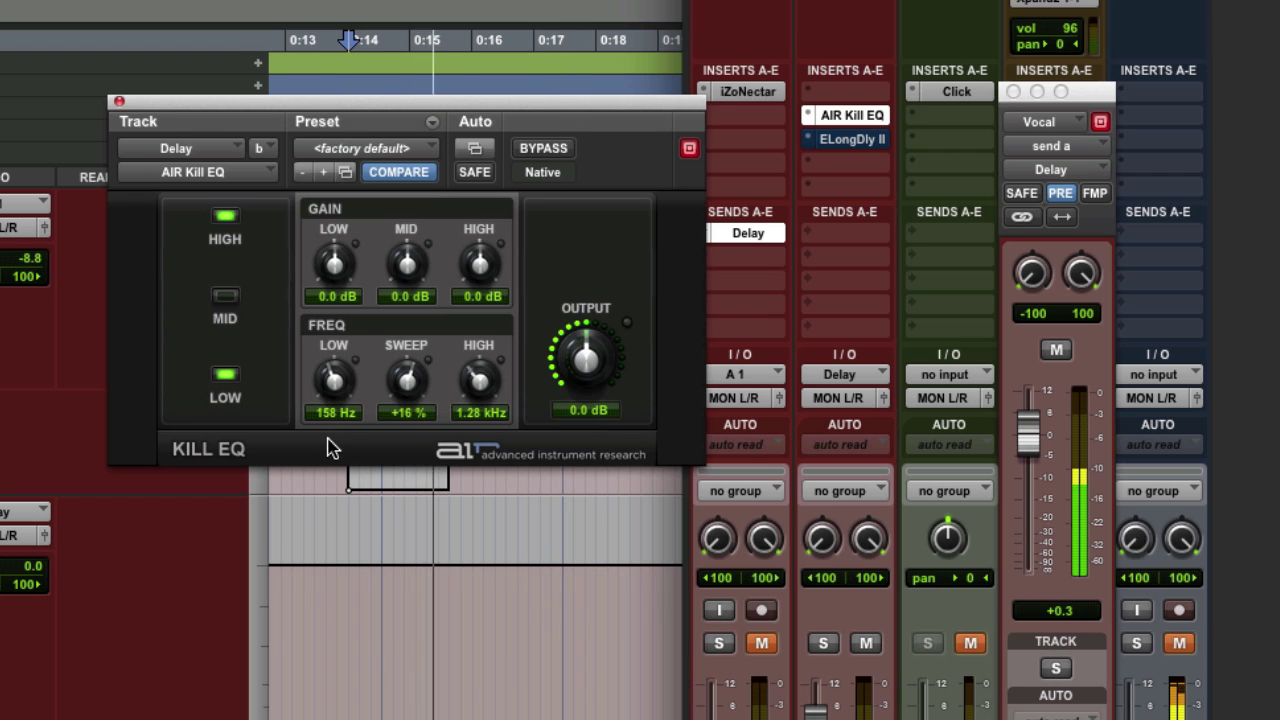
pyautogui.moveTo(329, 351); pyautogui.dragTo(332, 362)
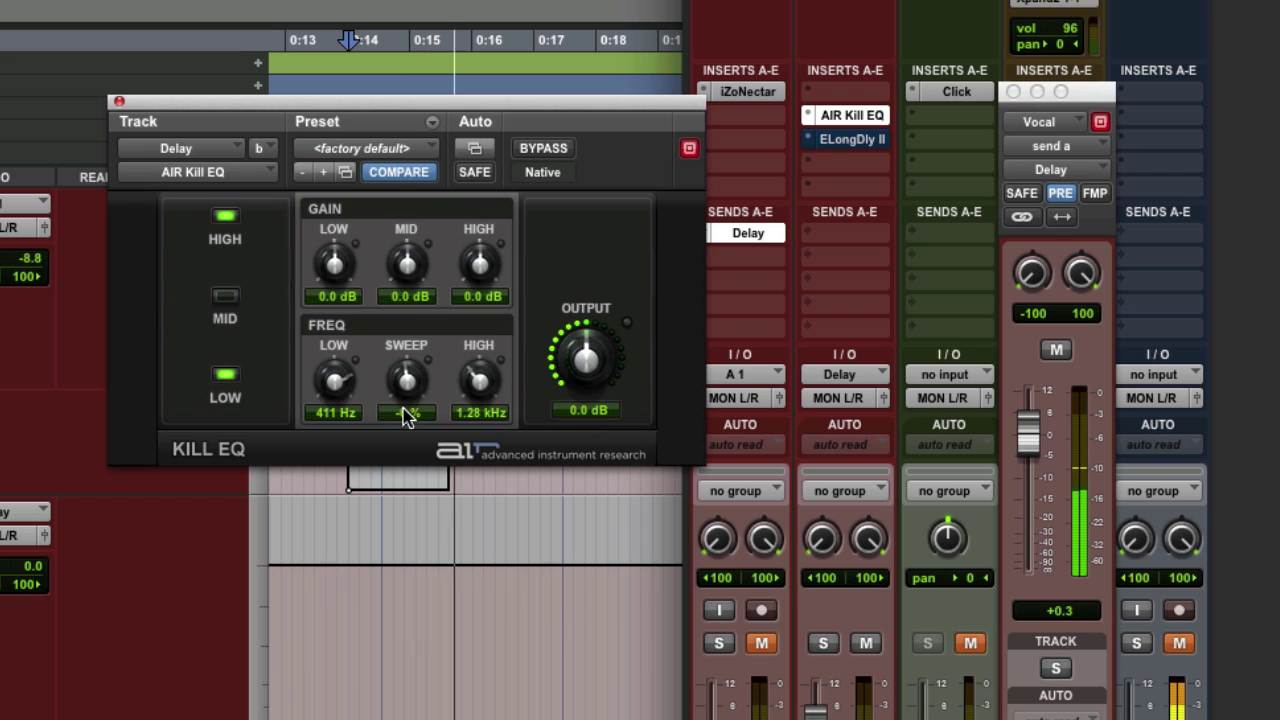
pyautogui.moveTo(407, 384); pyautogui.dragTo(407, 380)
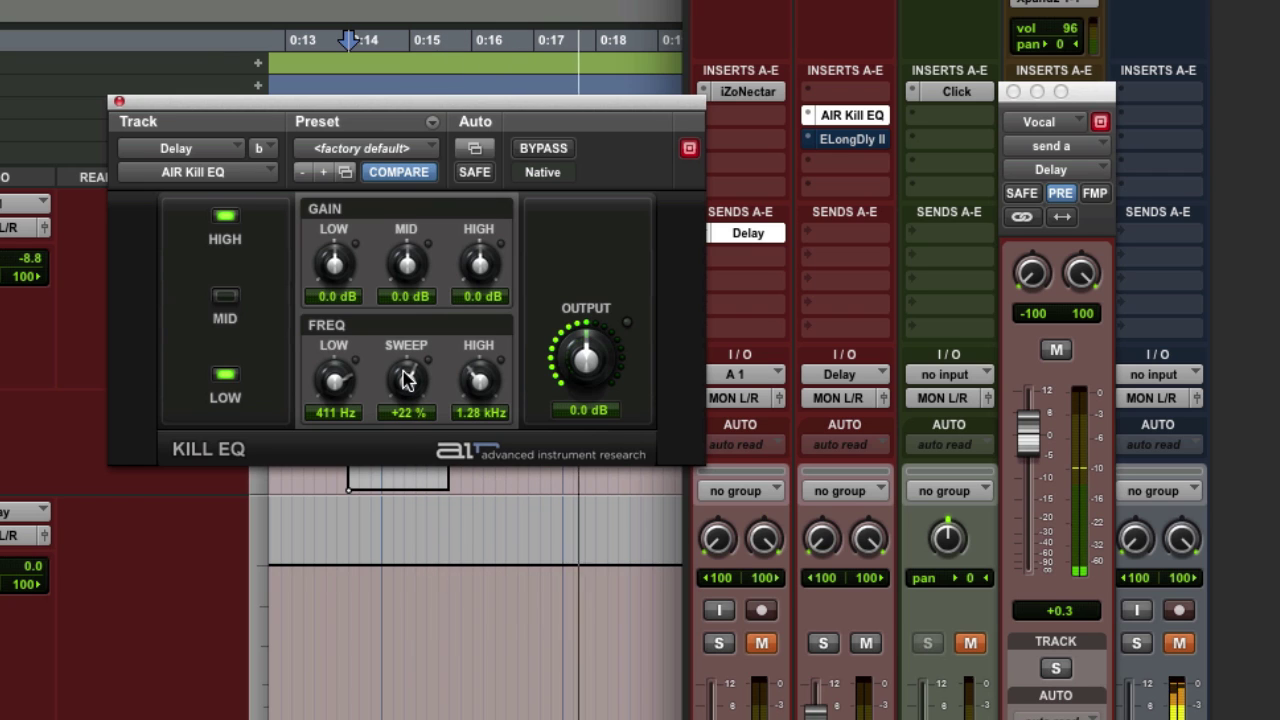
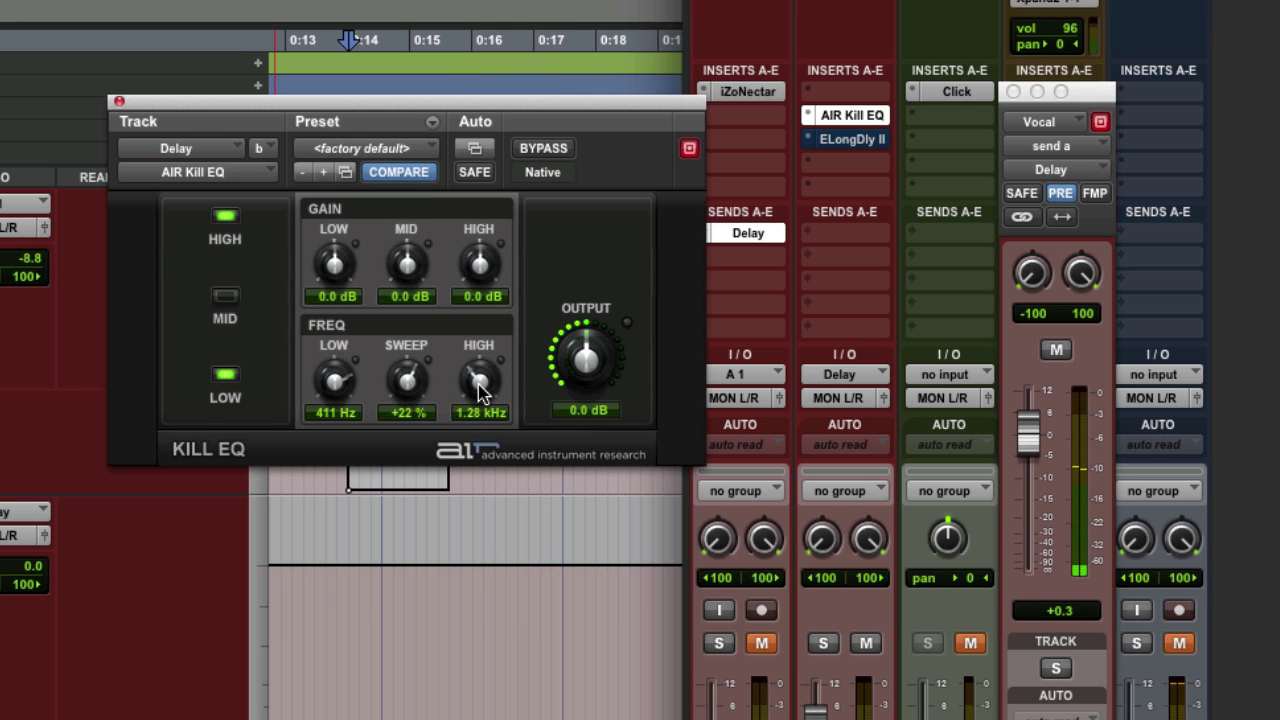
pyautogui.click(119, 102)
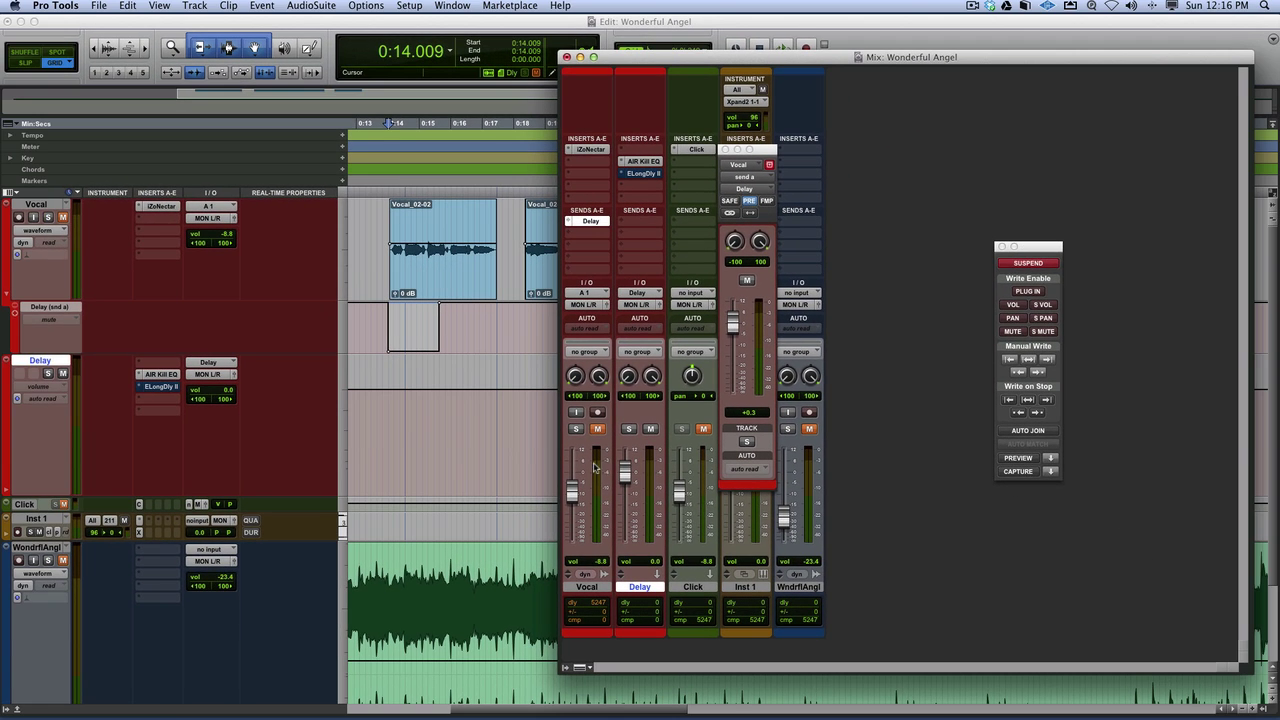
# Resume all automation, unmute the Vocal track and return its Delay send to post-fader.
pyautogui.click(1028, 262)
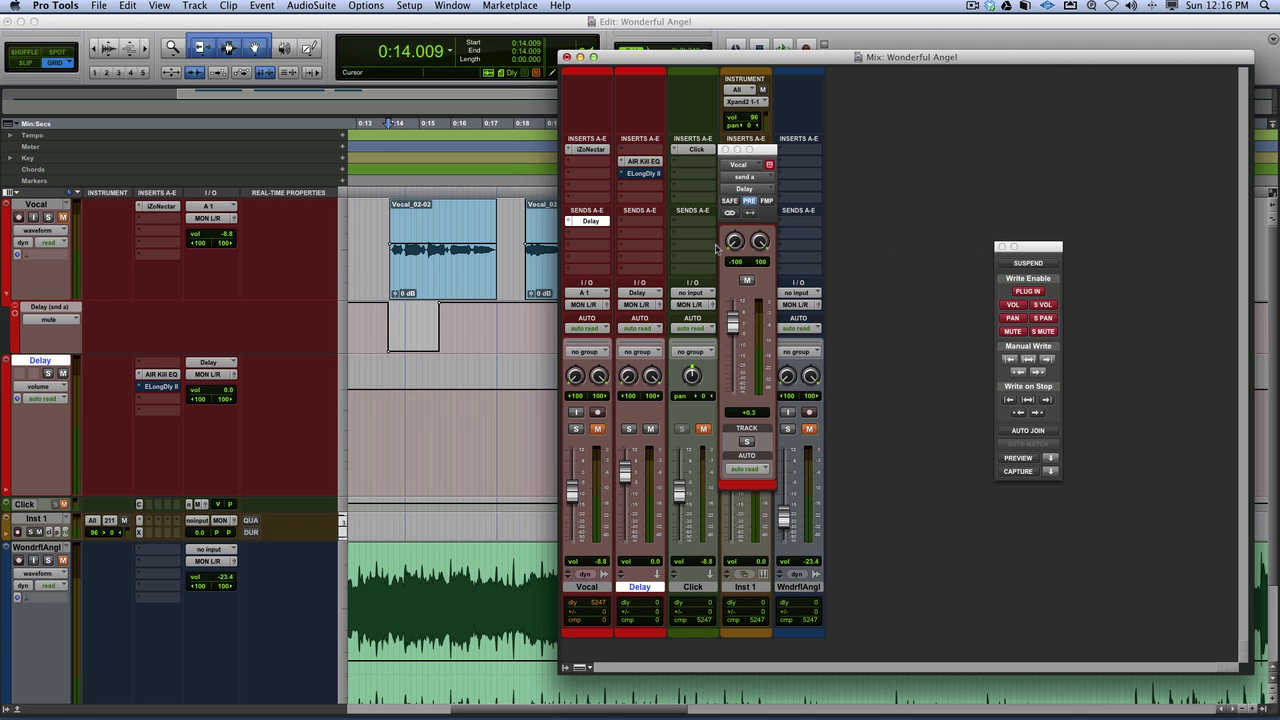
pyautogui.moveTo(662, 170); pyautogui.dragTo(653, 179)
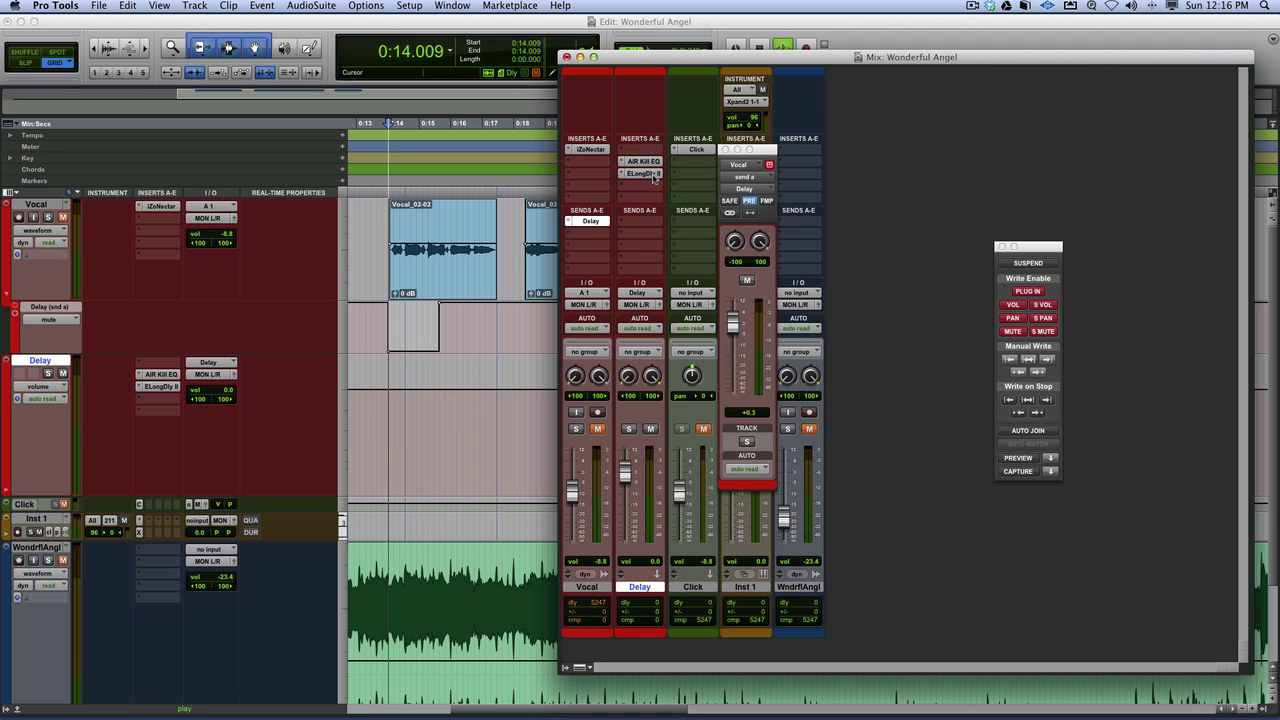
pyautogui.press('space')
pyautogui.press('space')
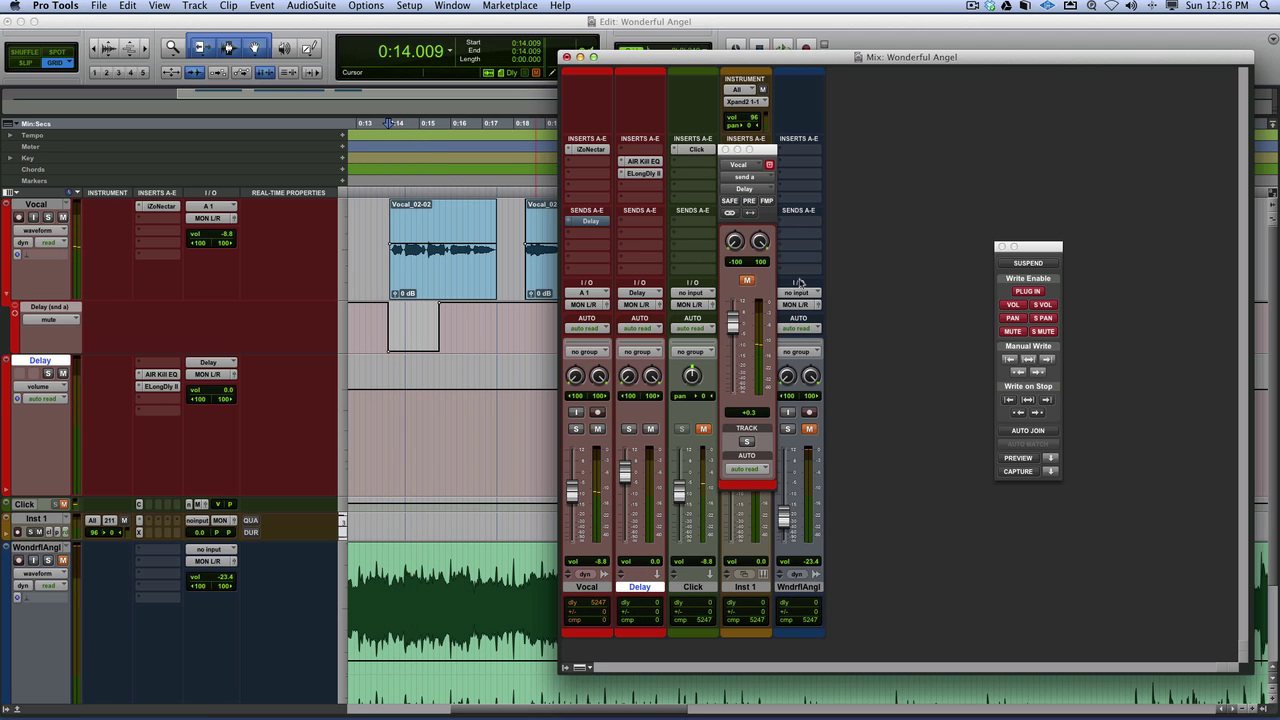
# Play the vocal passage from 0:14.009 twice to hear the automated delay throws.
pyautogui.press('space')
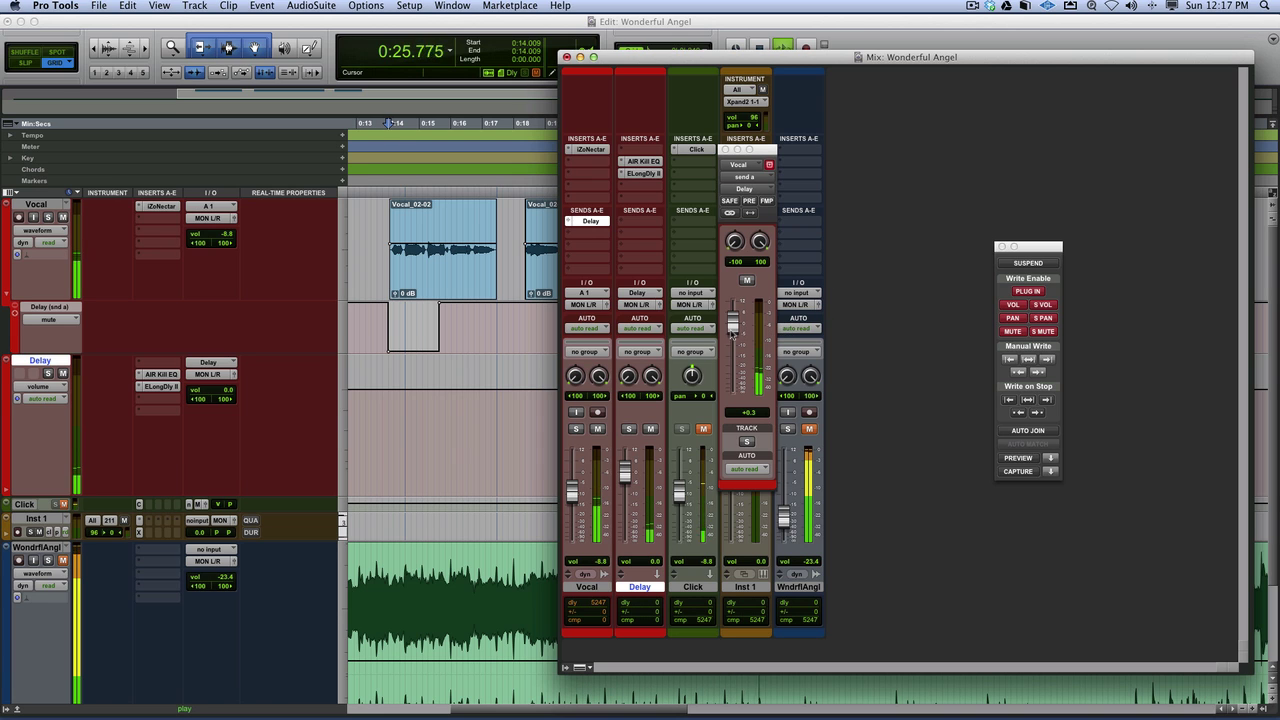
pyautogui.press('space')
pyautogui.press('space')
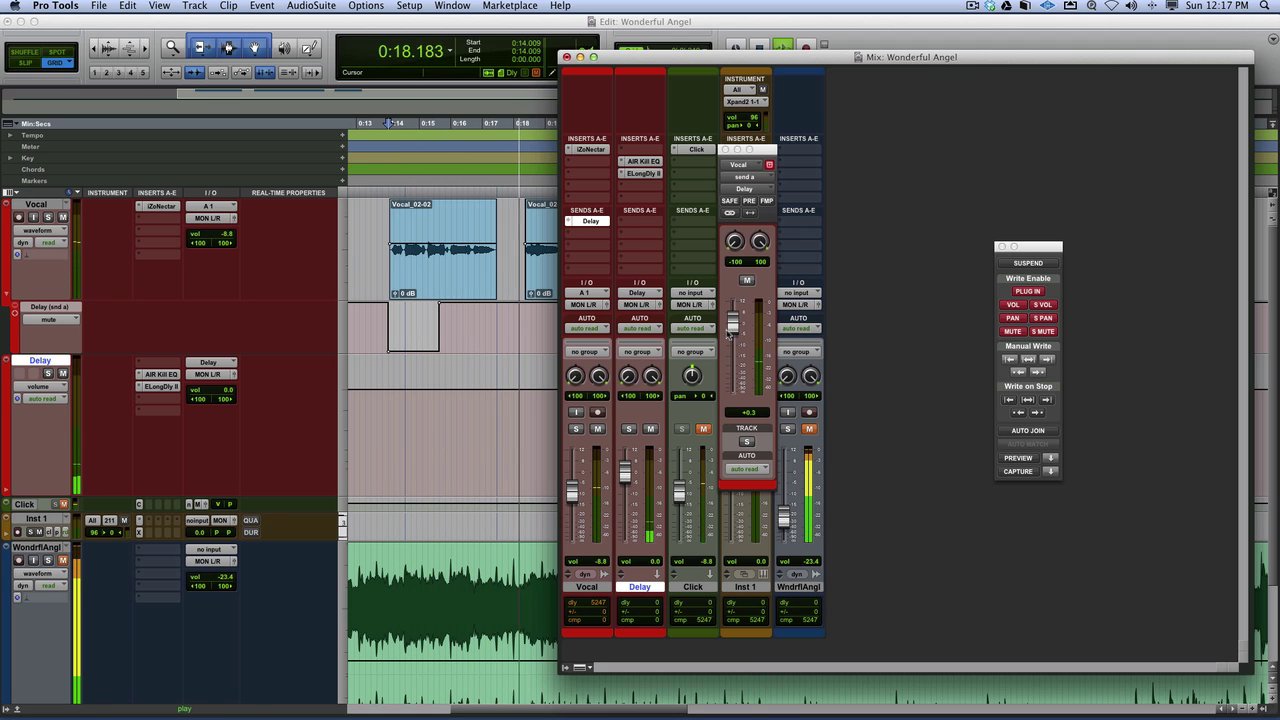
pyautogui.press('space')
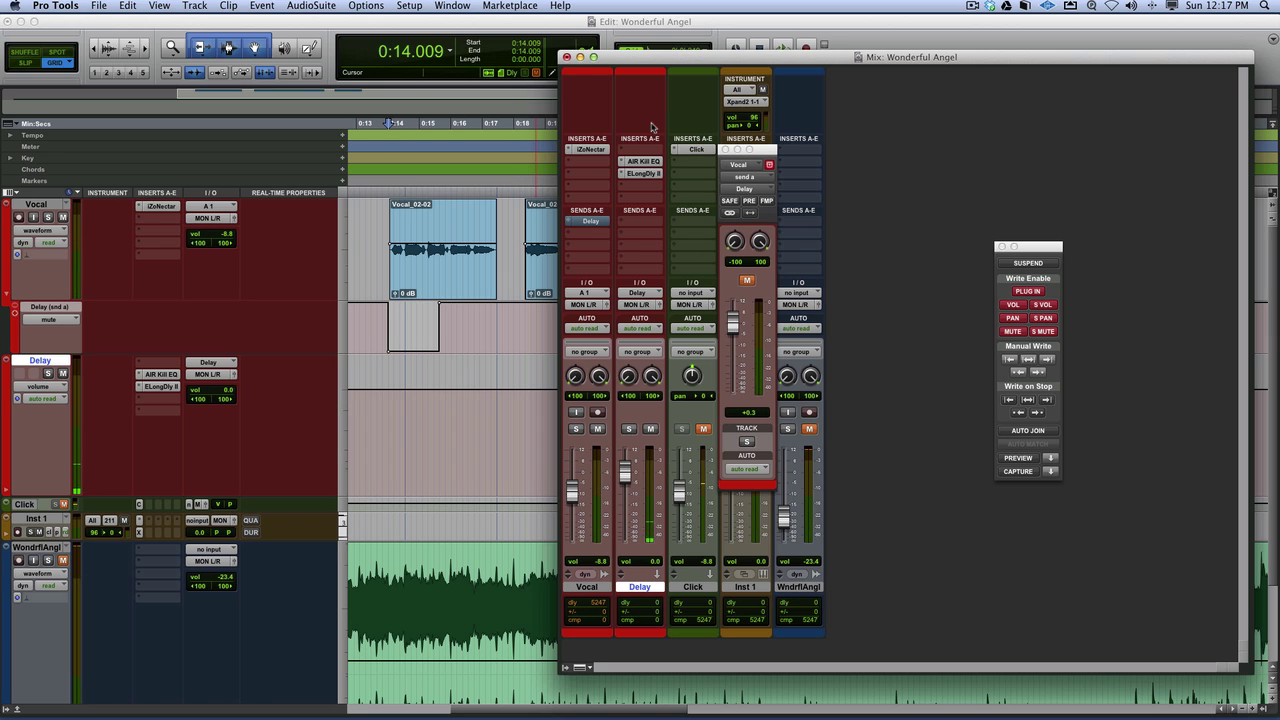
# Open the Delay track's Extra Long Delay II beside the mixer channels, choose the half-note delay, play the passage, and close the plug-in.
pyautogui.click(634, 175)
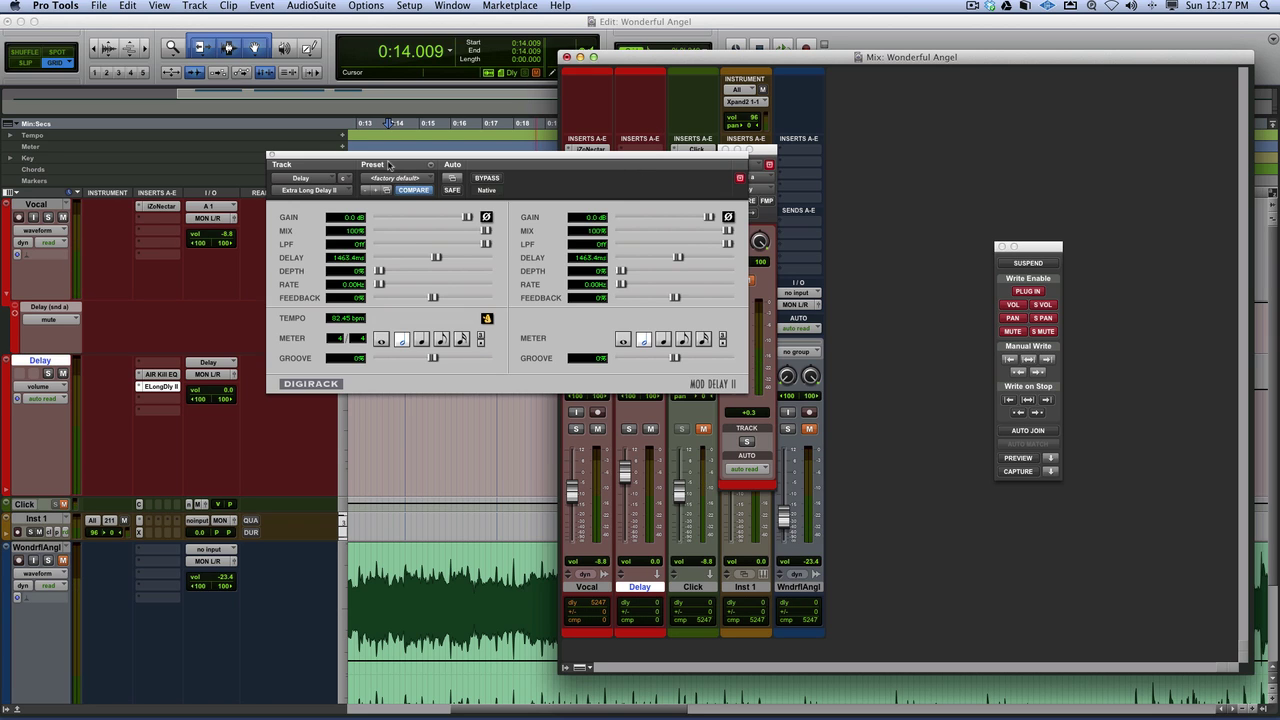
pyautogui.moveTo(501, 160); pyautogui.dragTo(349, 140)
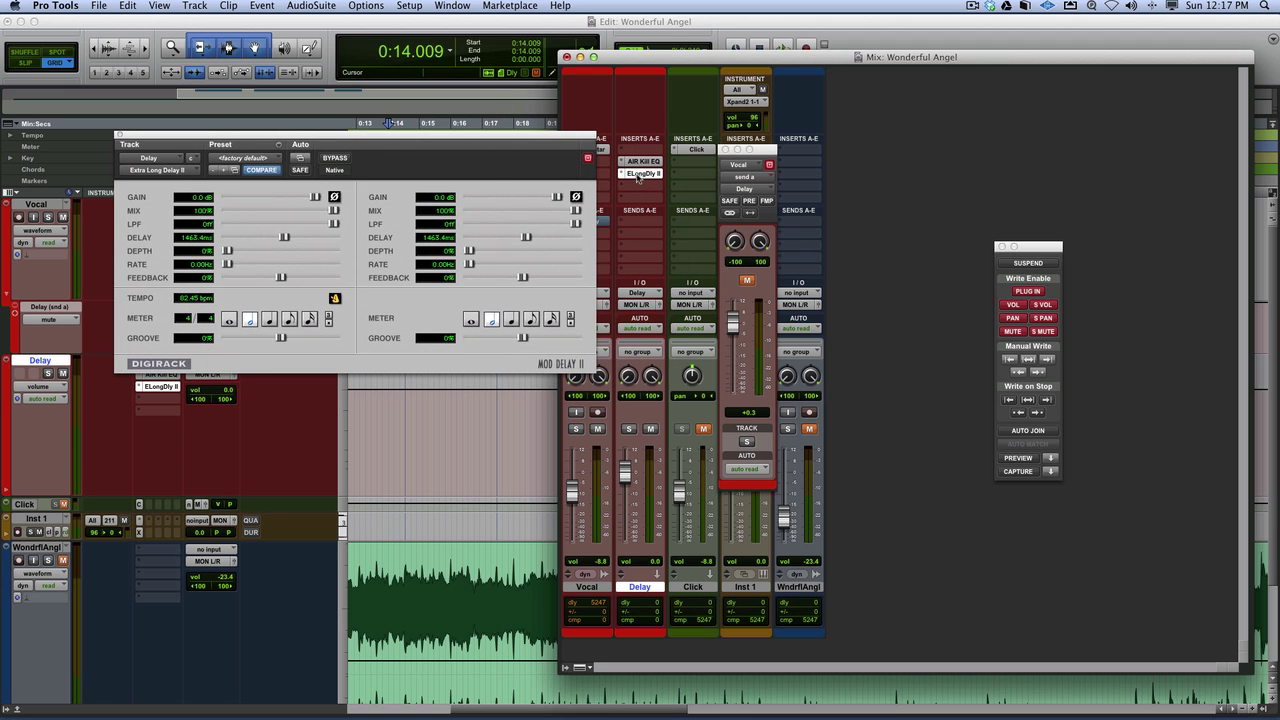
pyautogui.click(250, 322)
pyautogui.click(279, 317)
pyautogui.click(251, 322)
pyautogui.press('space')
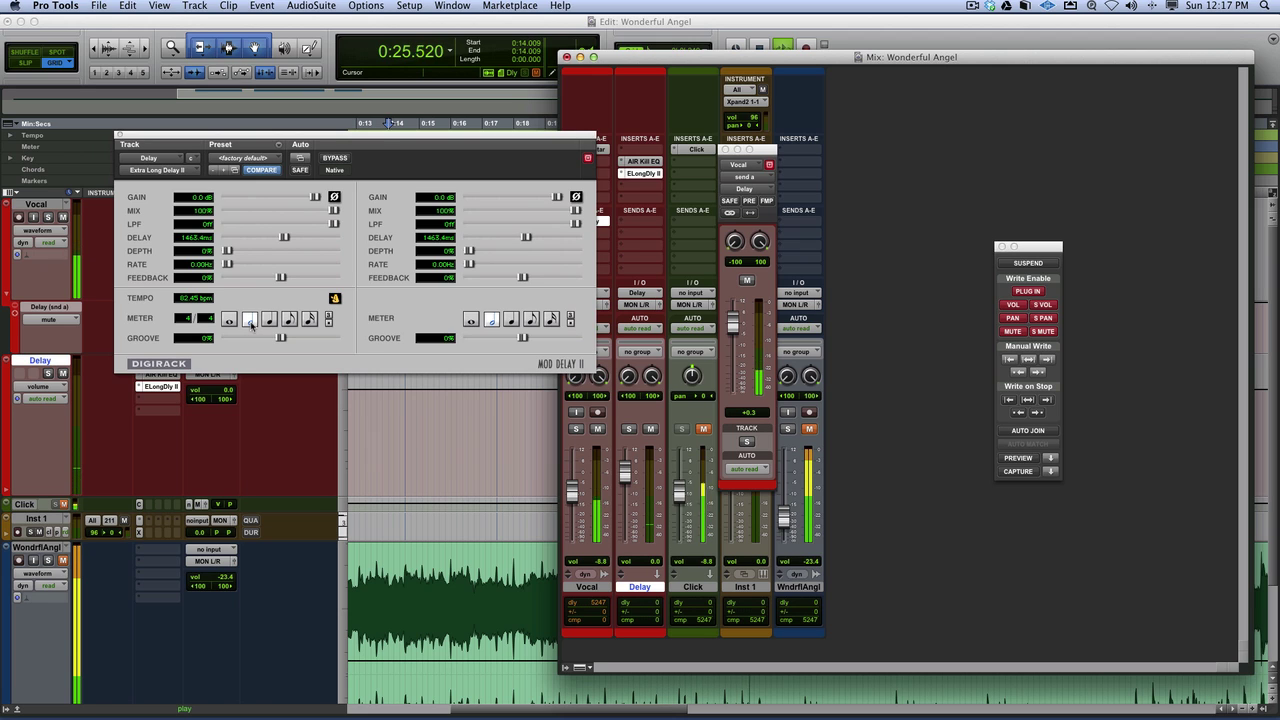
pyautogui.press('space')
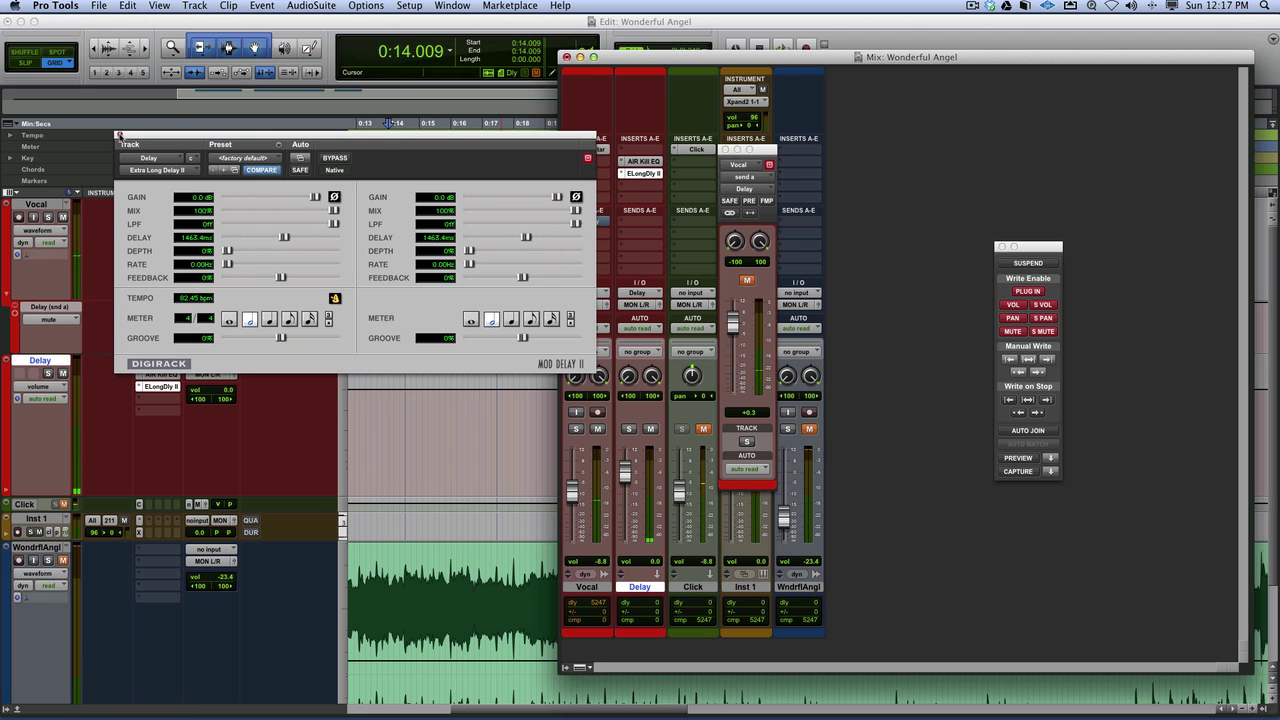
pyautogui.click(119, 134)
# Reopen Extra Long Delay II and examine the low-pass filter settings on both channels.
pyautogui.click(641, 173)
pyautogui.moveTo(332, 224)
pyautogui.mouseDown()
pyautogui.moveTo(275, 225)
pyautogui.moveTo(351, 229)
pyautogui.mouseUp()
pyautogui.moveTo(582, 226)
pyautogui.mouseDown()
pyautogui.moveTo(486, 226)
pyautogui.moveTo(591, 229)
pyautogui.mouseUp()
# Open the Delay track's Kill EQ and set its low frequency to 279 Hz while the passage plays.
pyautogui.click(645, 162)
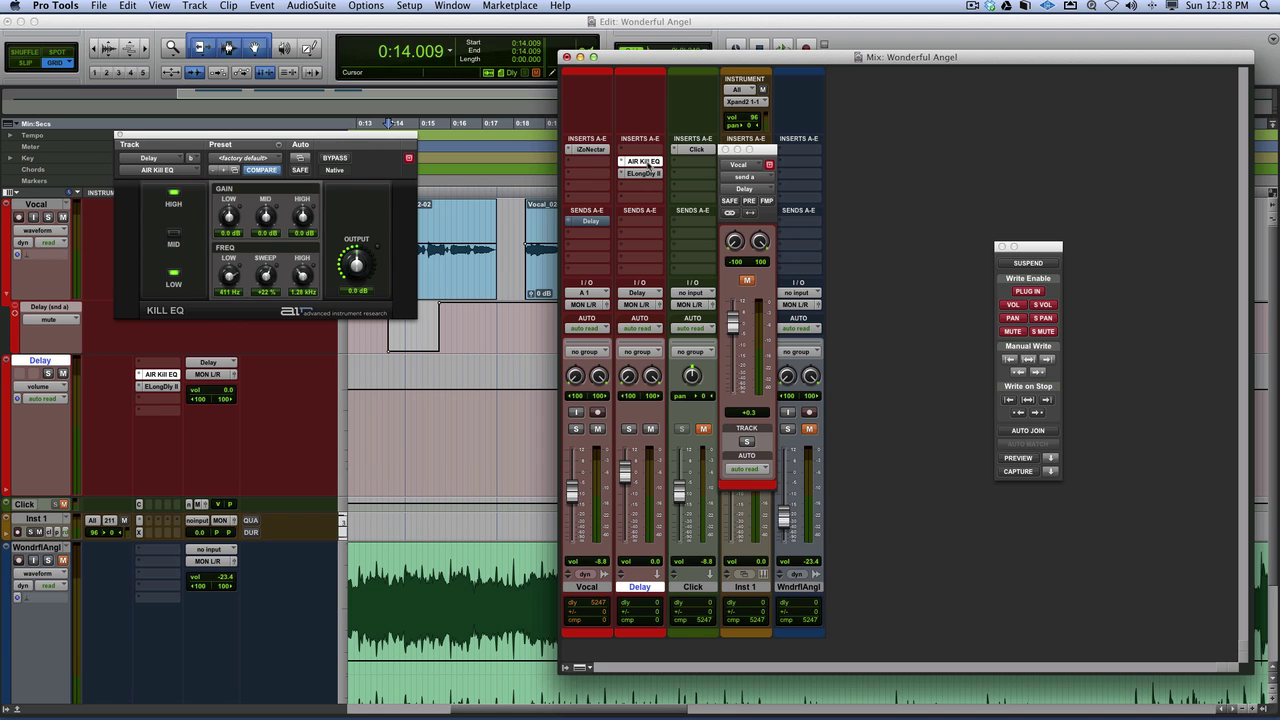
pyautogui.press('space')
pyautogui.moveTo(229, 276); pyautogui.dragTo(228, 297)
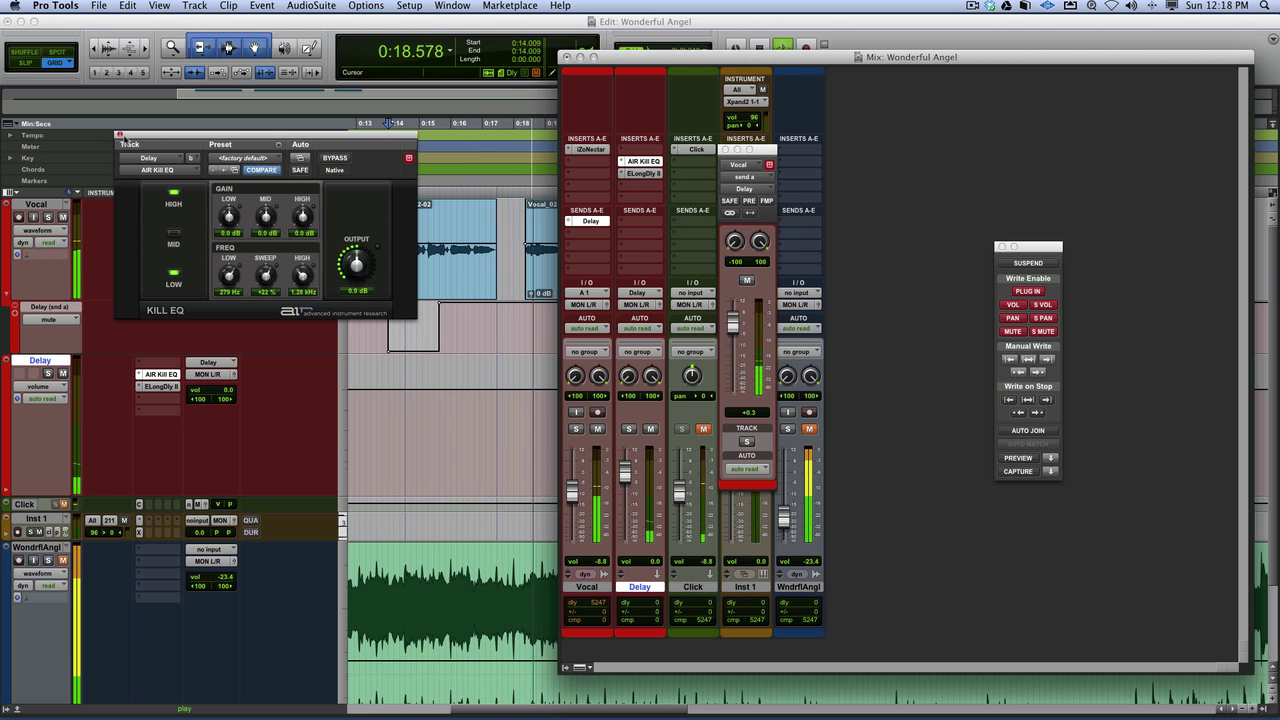
pyautogui.click(119, 133)
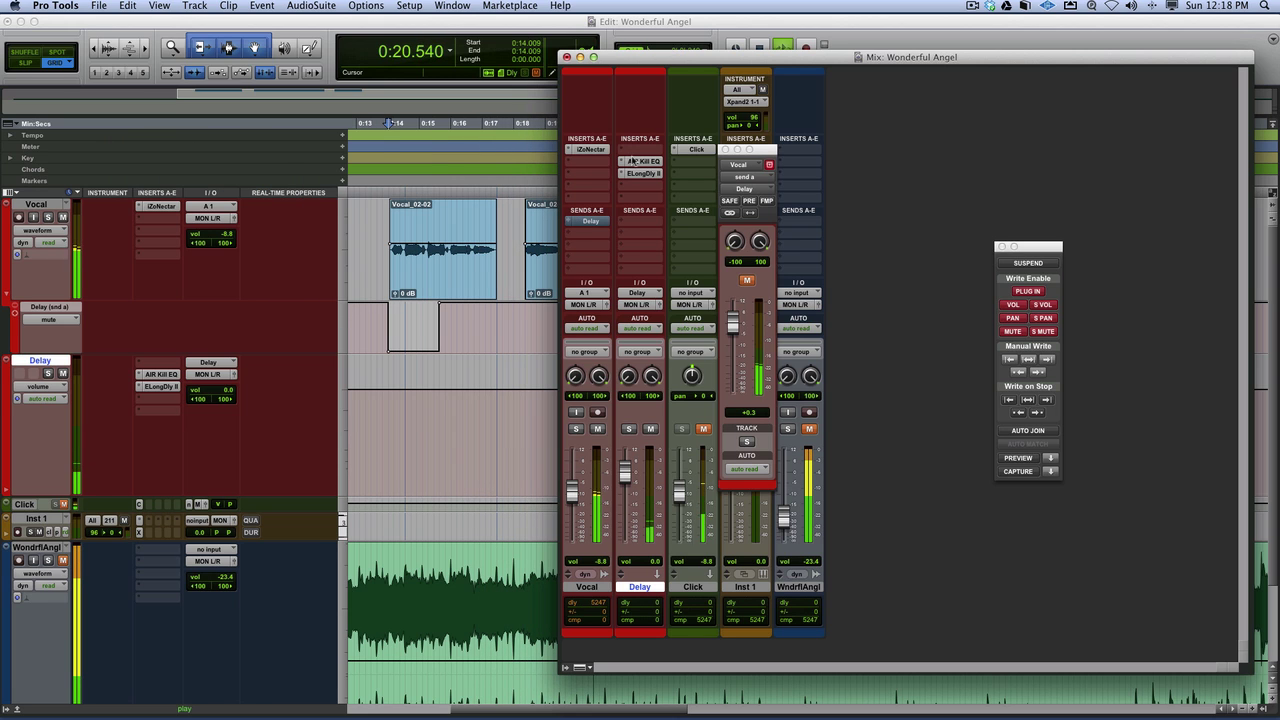
pyautogui.press('space')
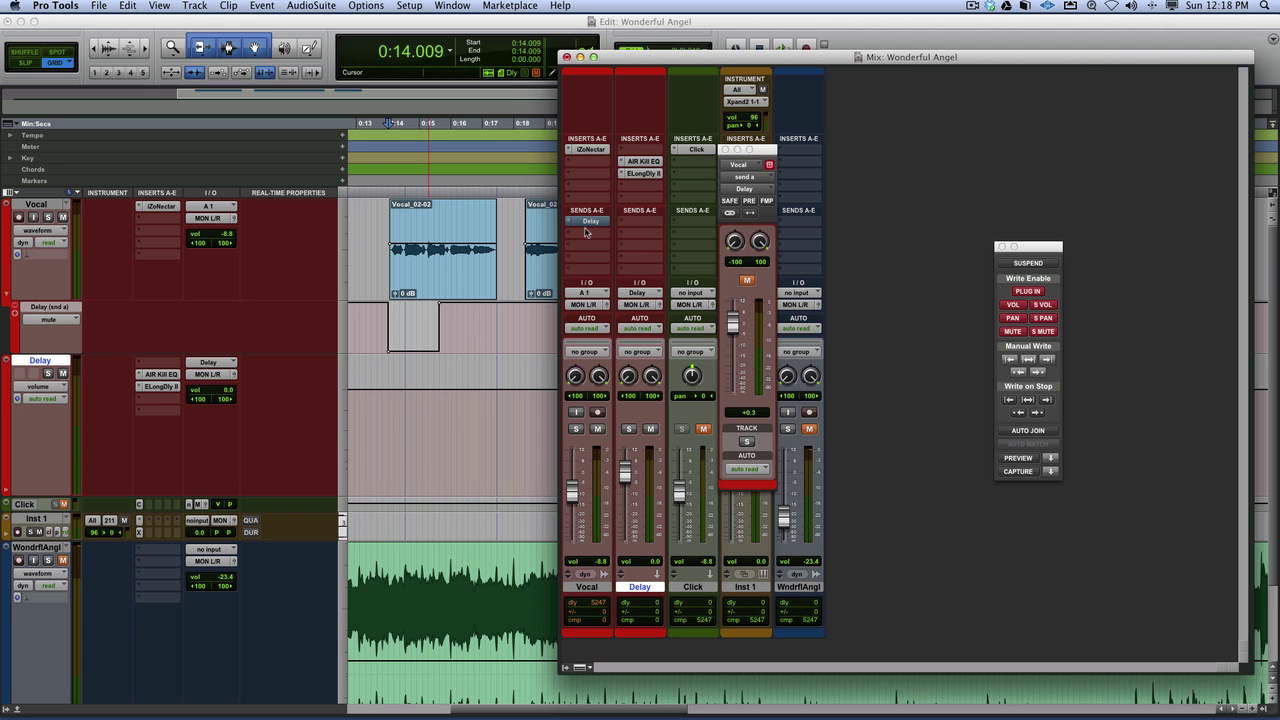
# Try clearing the Delay send's mute automation from 0:13.463 to 0:27.290, play the passage without it, and undo the deletion.
pyautogui.click(587, 222)
pyautogui.click(588, 224)
pyautogui.moveTo(370, 318); pyautogui.dragTo(807, 327)
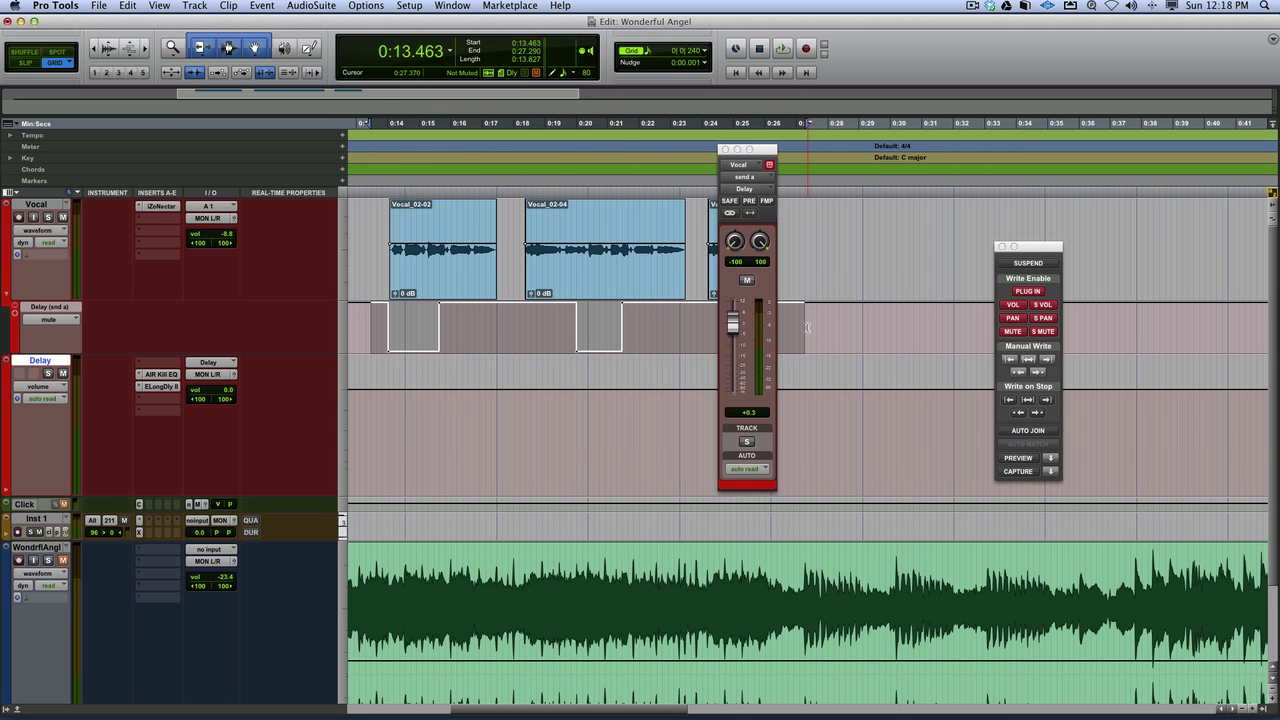
pyautogui.press('Delete')
pyautogui.press('space')
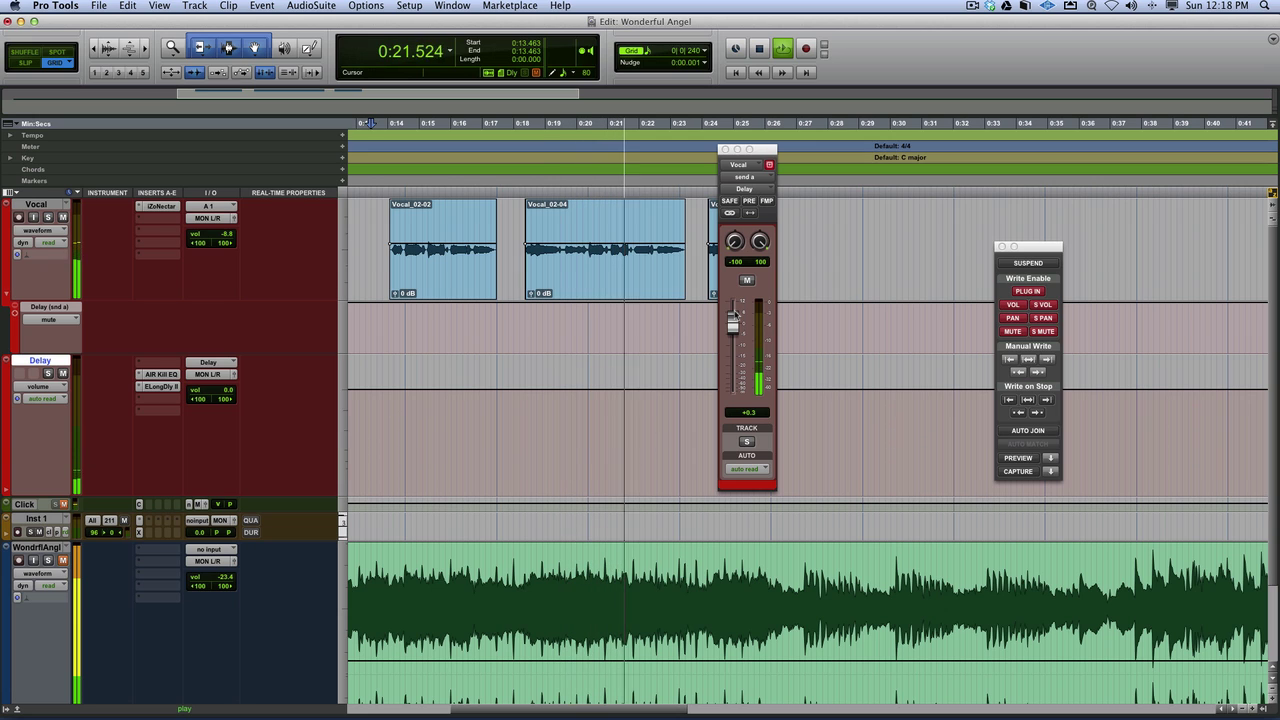
pyautogui.press('space')
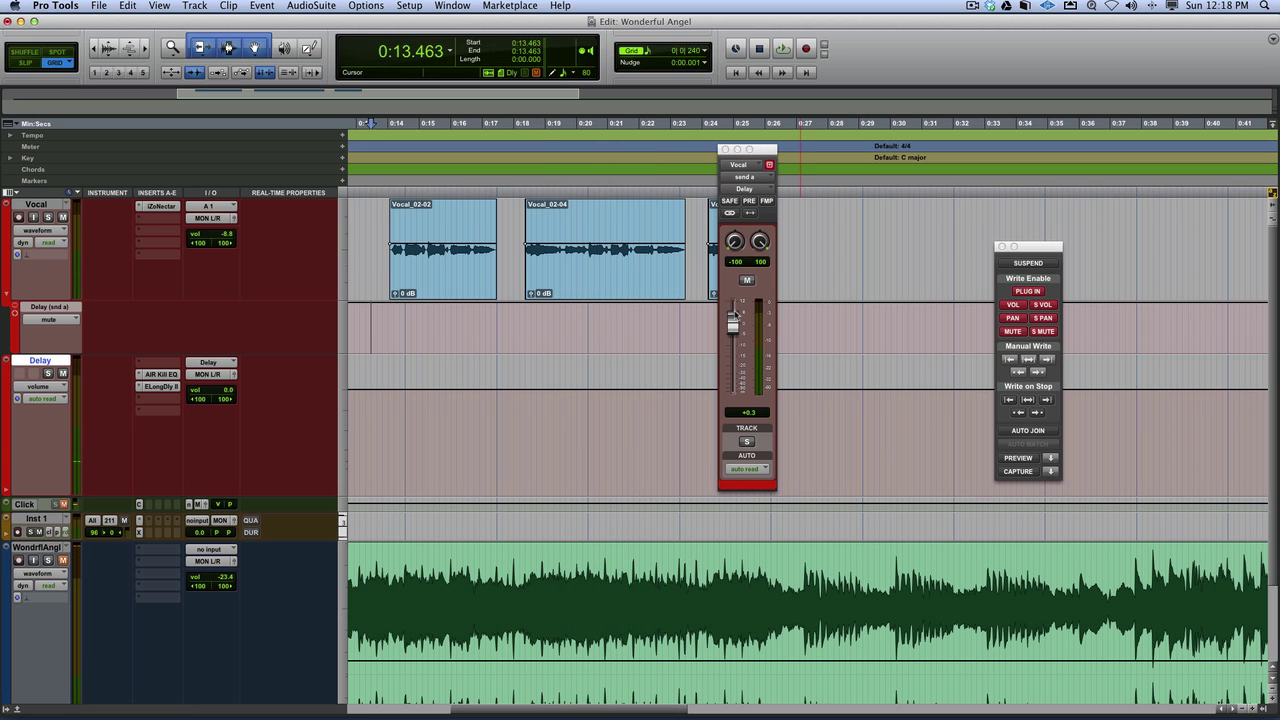
pyautogui.keyDown('shift'); pyautogui.click(805, 328); pyautogui.keyUp('shift')
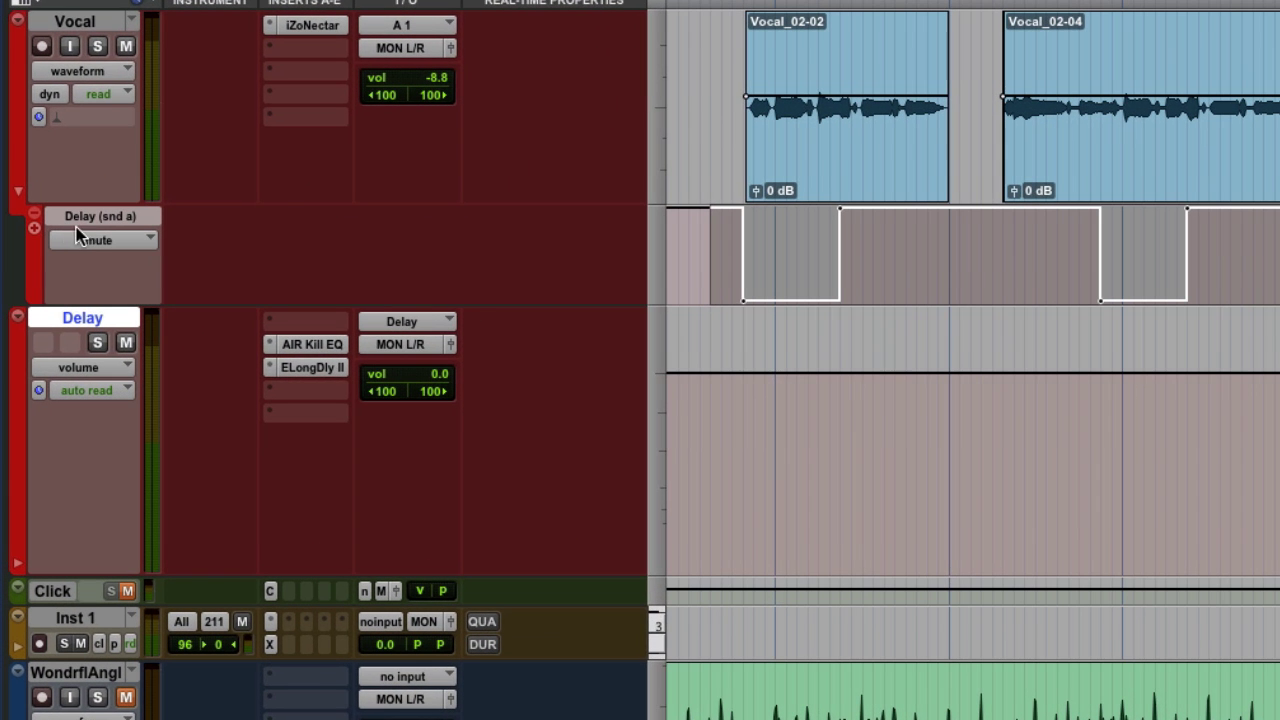
# Examine the Vocal track's automation lane and the parameters available for its Delay send.
pyautogui.click(19, 192)
pyautogui.click(19, 194)
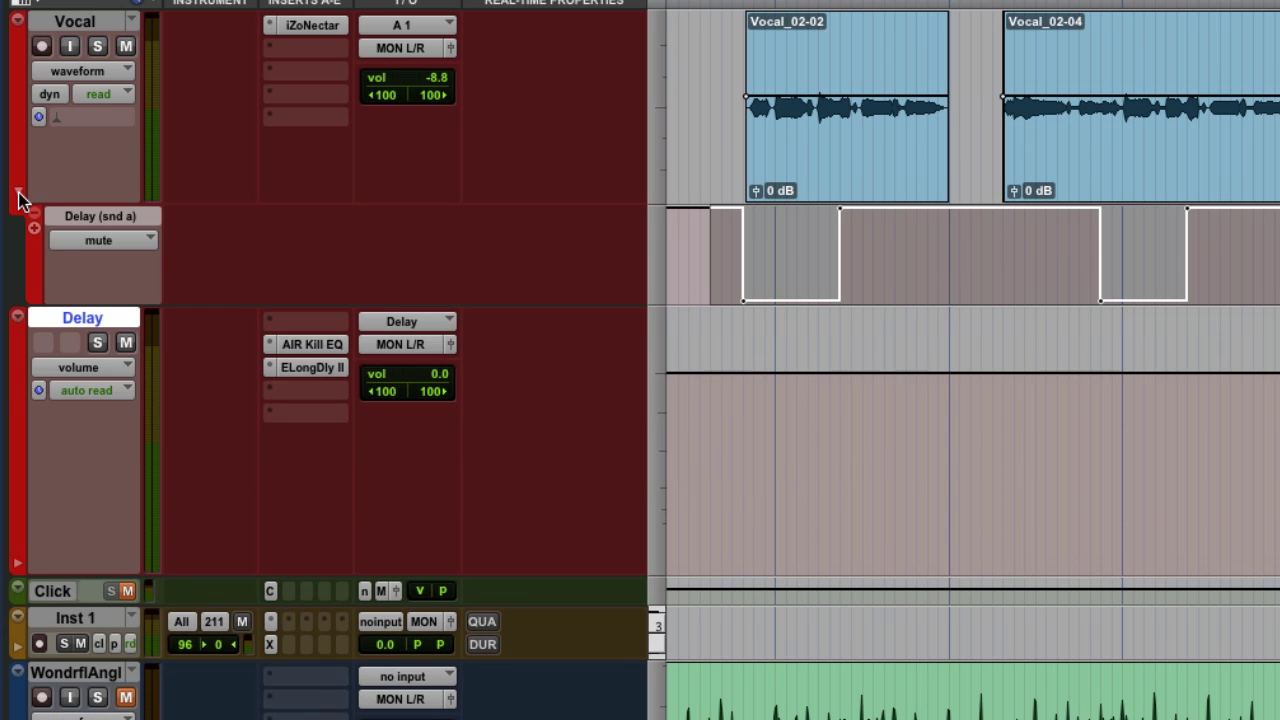
pyautogui.click(97, 238)
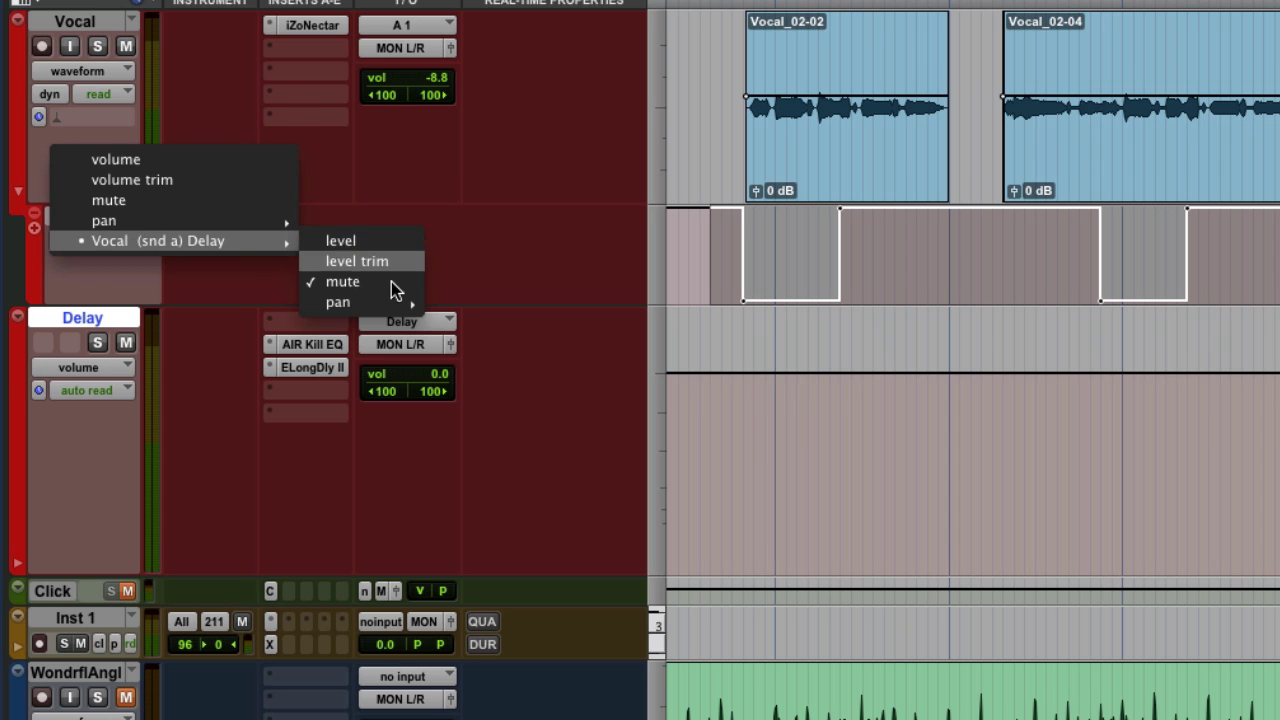
pyautogui.click(697, 150)
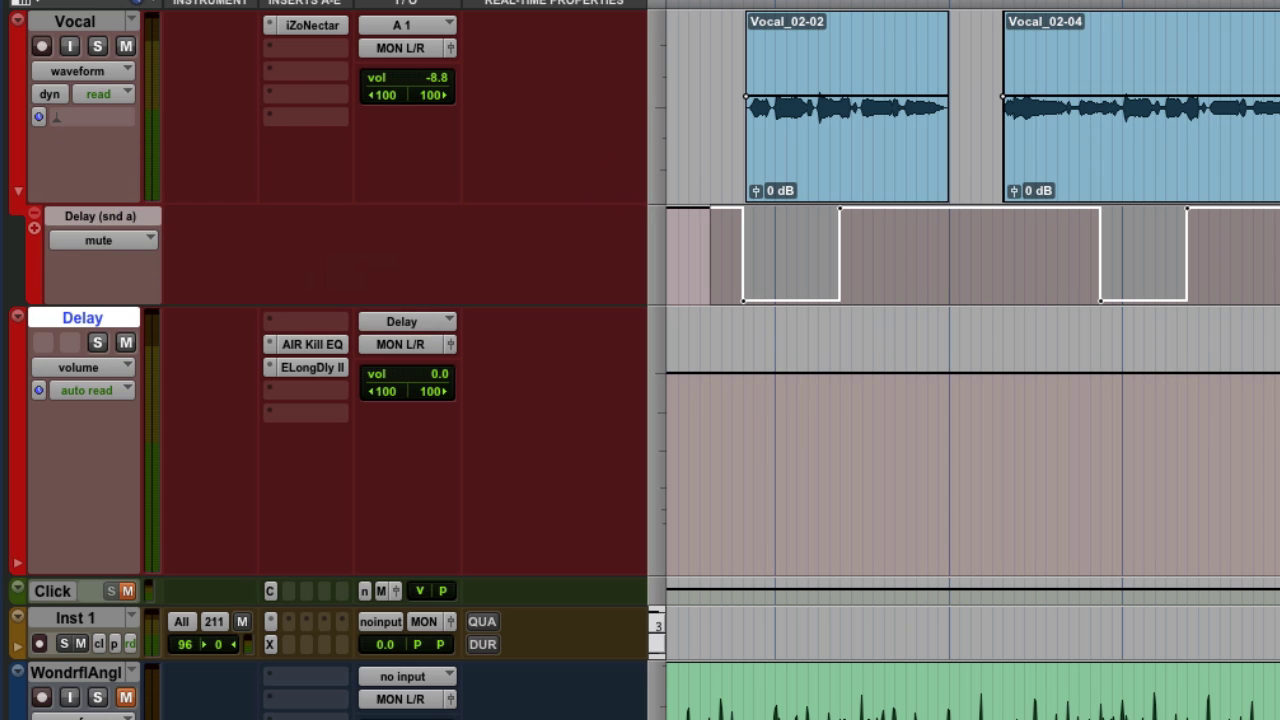
# Try extending the first unmuted section under Vocal_02-02 by trimming the selected Delay send mute automation.
pyautogui.click(767, 265)
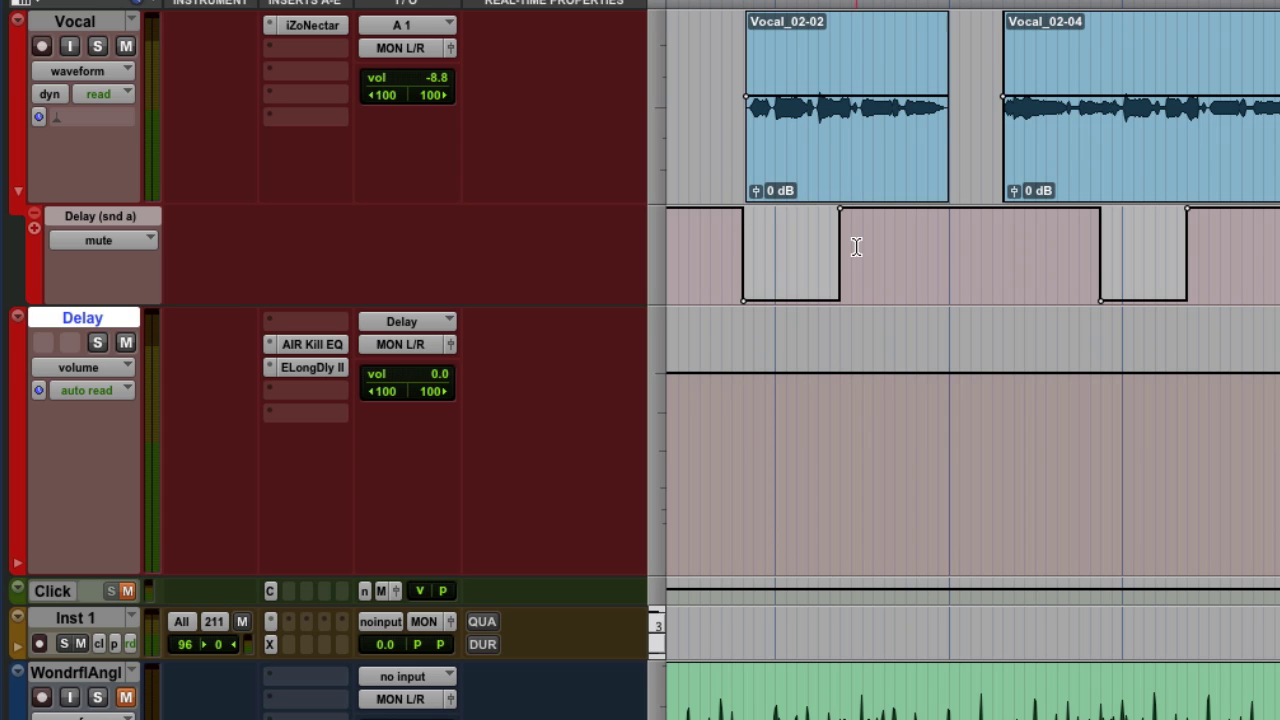
pyautogui.moveTo(849, 248); pyautogui.dragTo(740, 247)
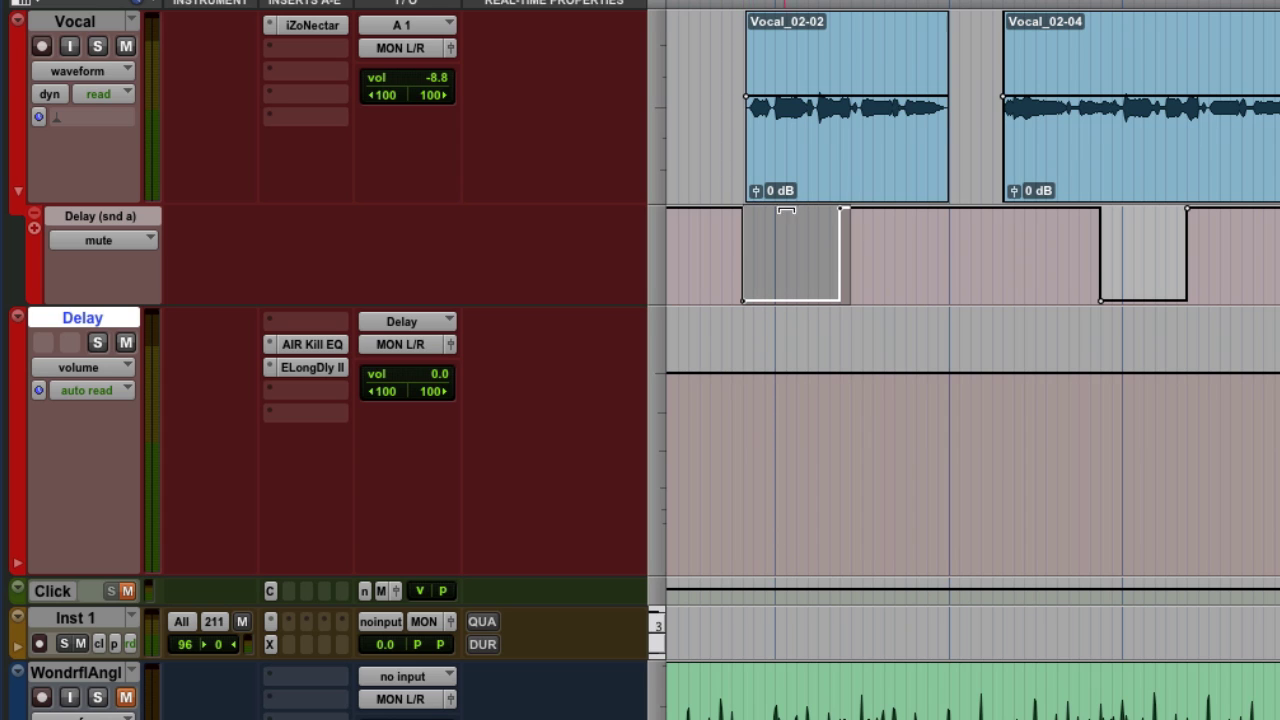
pyautogui.click(803, 255)
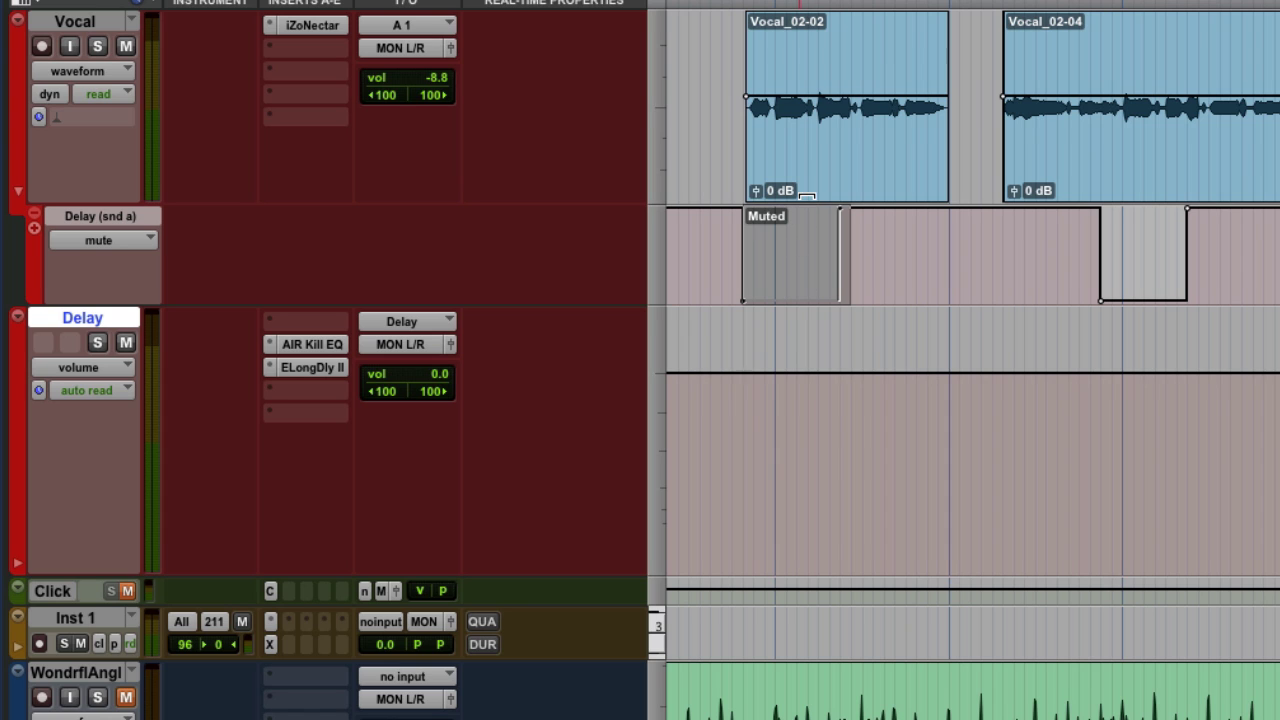
pyautogui.click(807, 224)
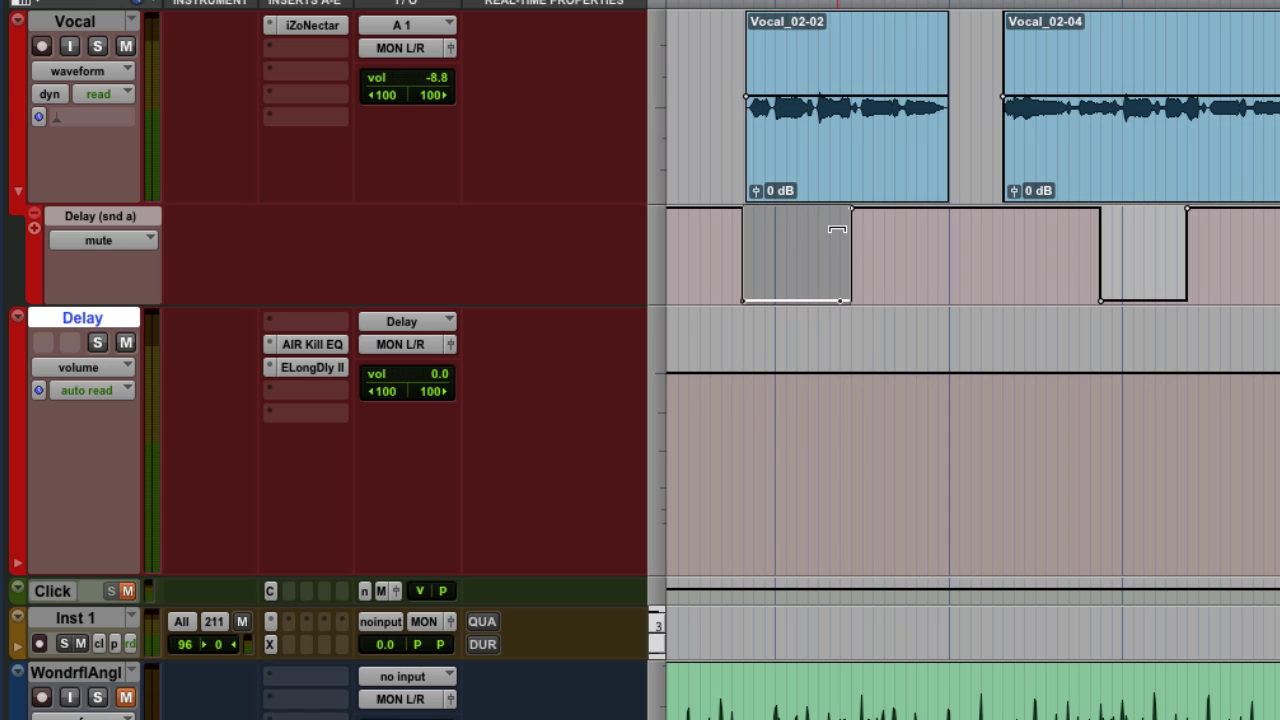
pyautogui.click(838, 235)
# Try clearing a short stretch of mute automation just after the first unmuted section, and play the passage.
pyautogui.moveTo(841, 240); pyautogui.dragTo(871, 240)
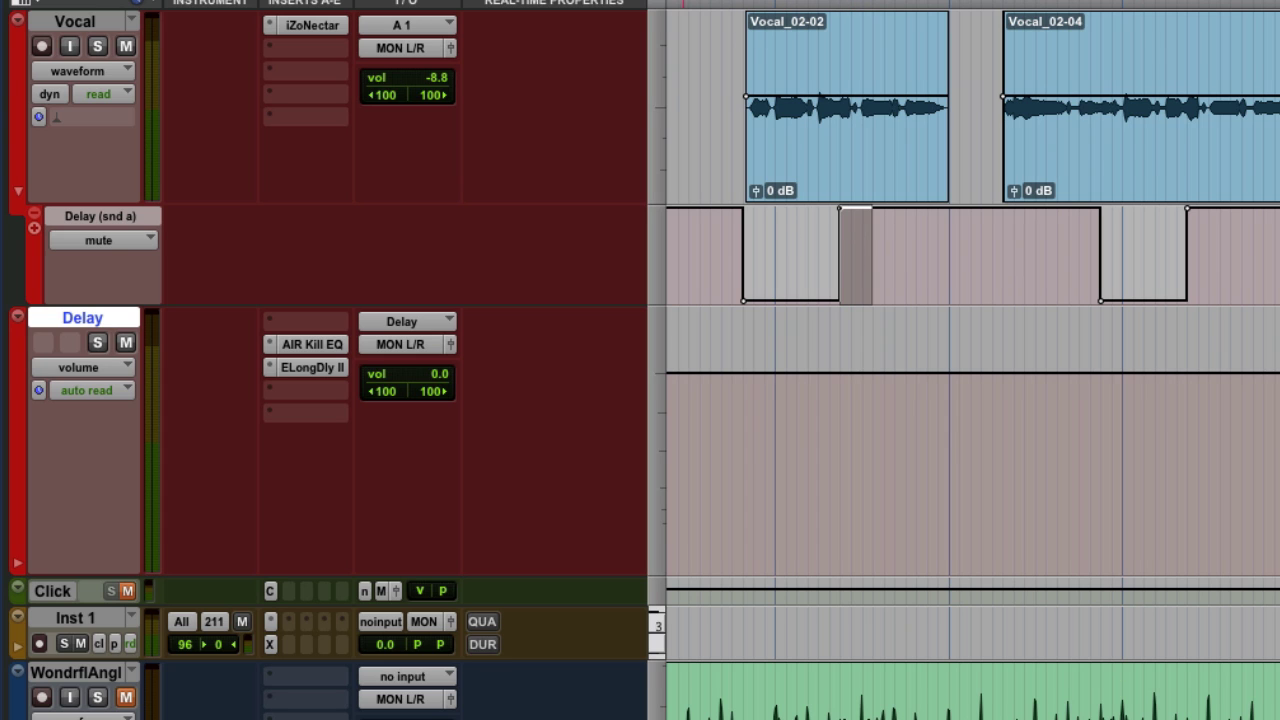
pyautogui.press('Delete')
pyautogui.press('space')
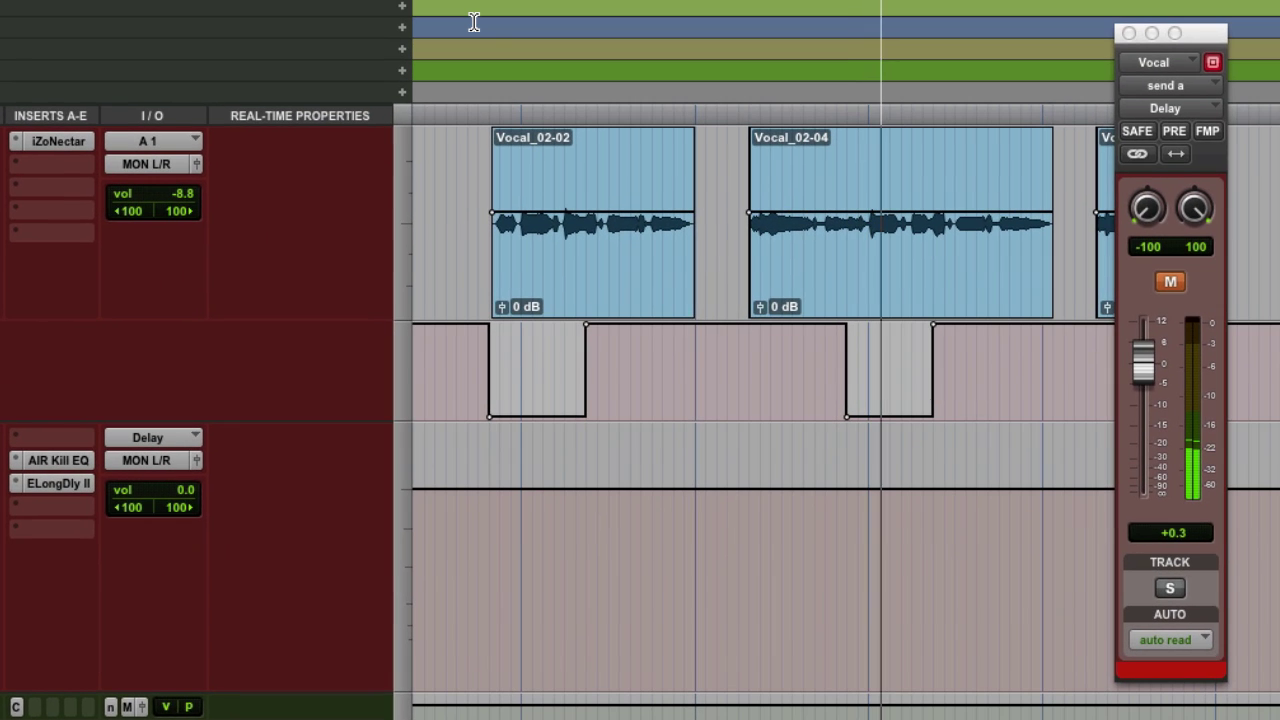
# Replay the vocal passage from 0:14.009 and toggle the Vocal track's Delay send mute during playback.
pyautogui.press('space')
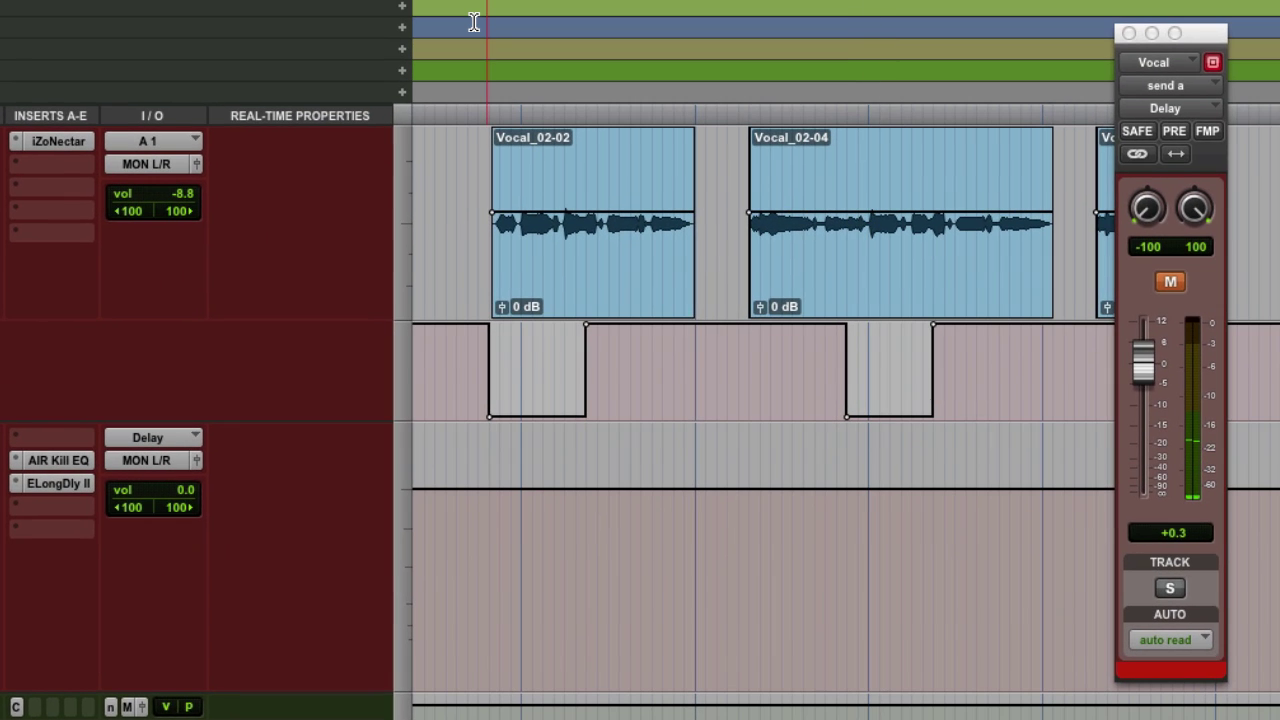
pyautogui.press('space')
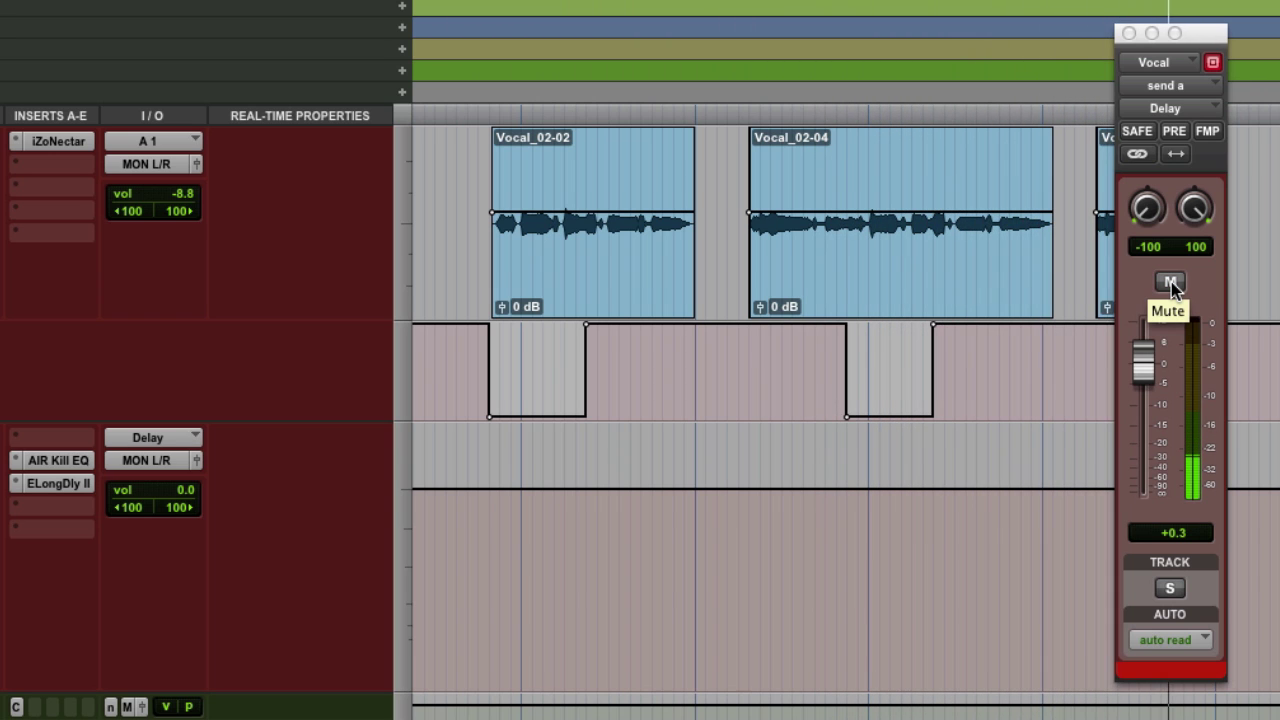
pyautogui.click(1172, 283)
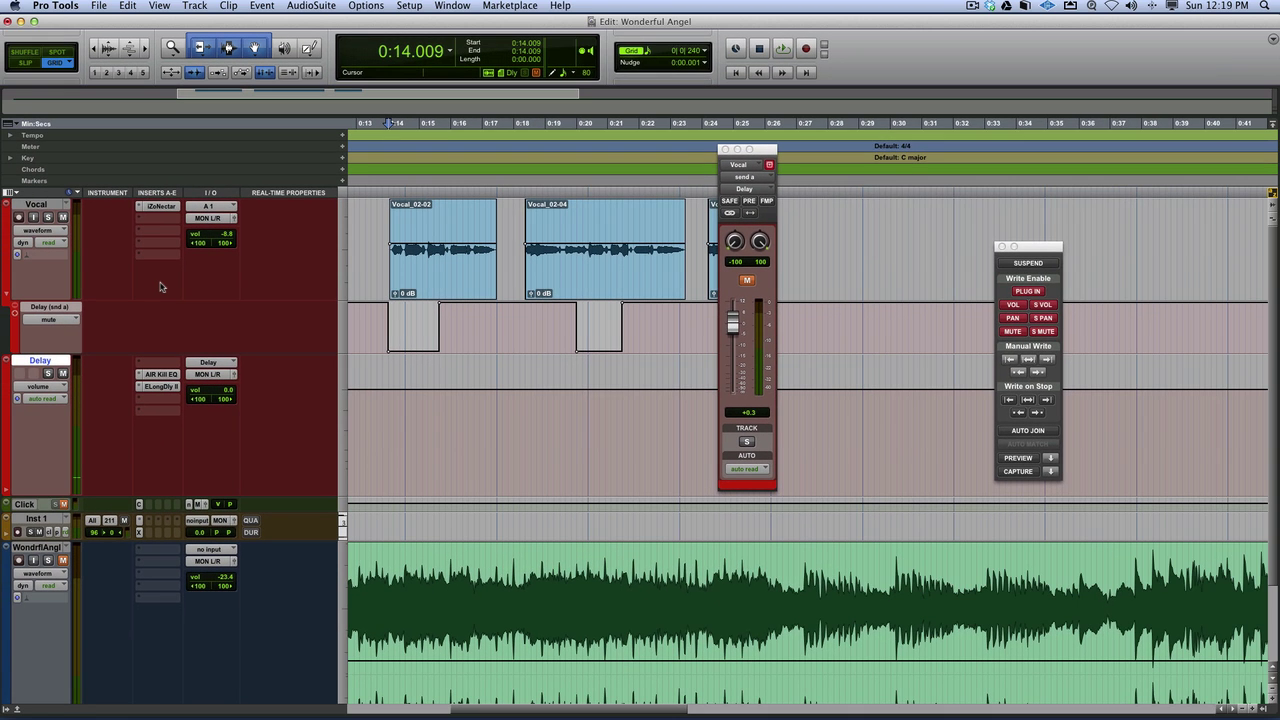
# View the Vocal and Delay channels in the mixer, return to the edit view, and play the passage from 0:14.009 with the automated send mutes.
pyautogui.press('super+equal')
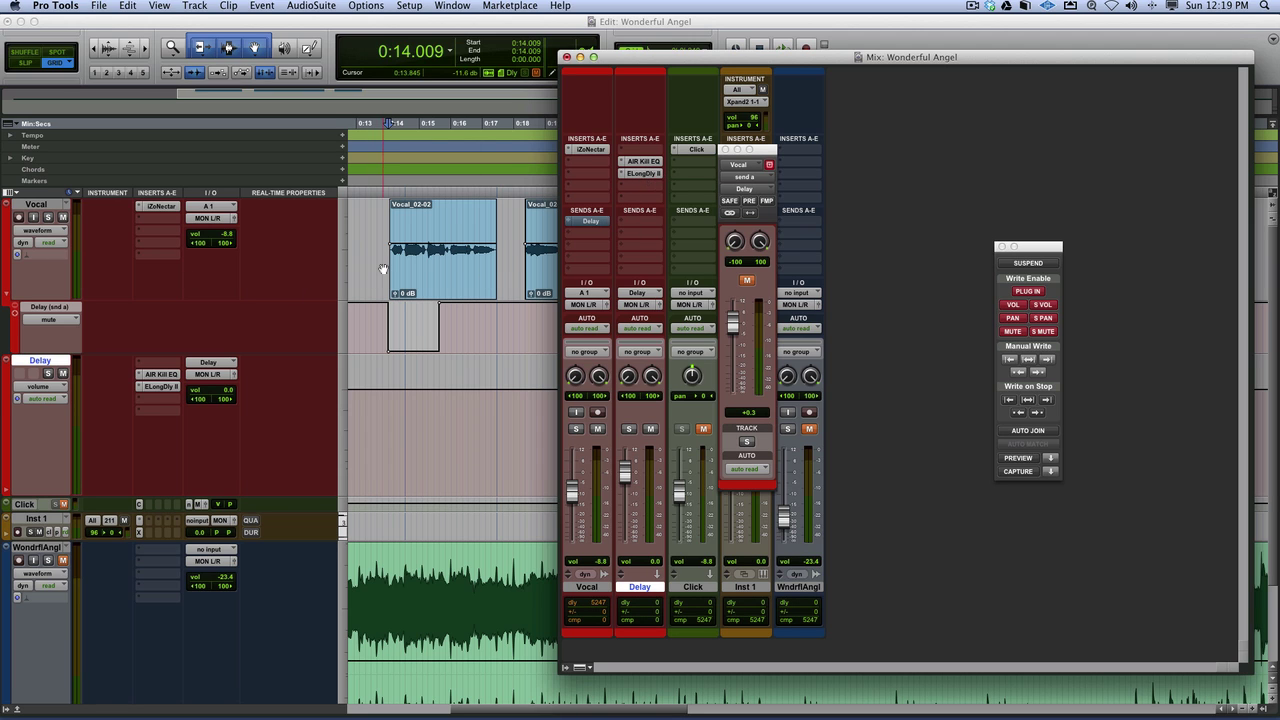
pyautogui.press('super+equal')
pyautogui.press('space')
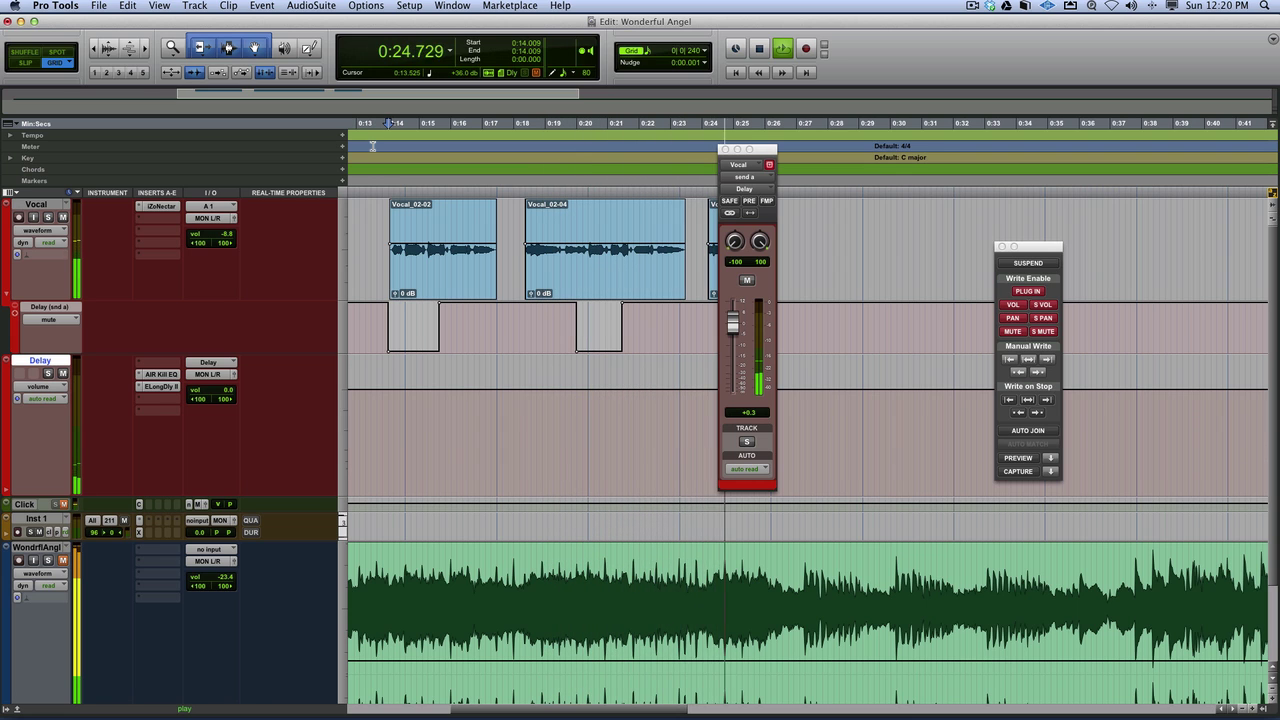
pyautogui.press('space')
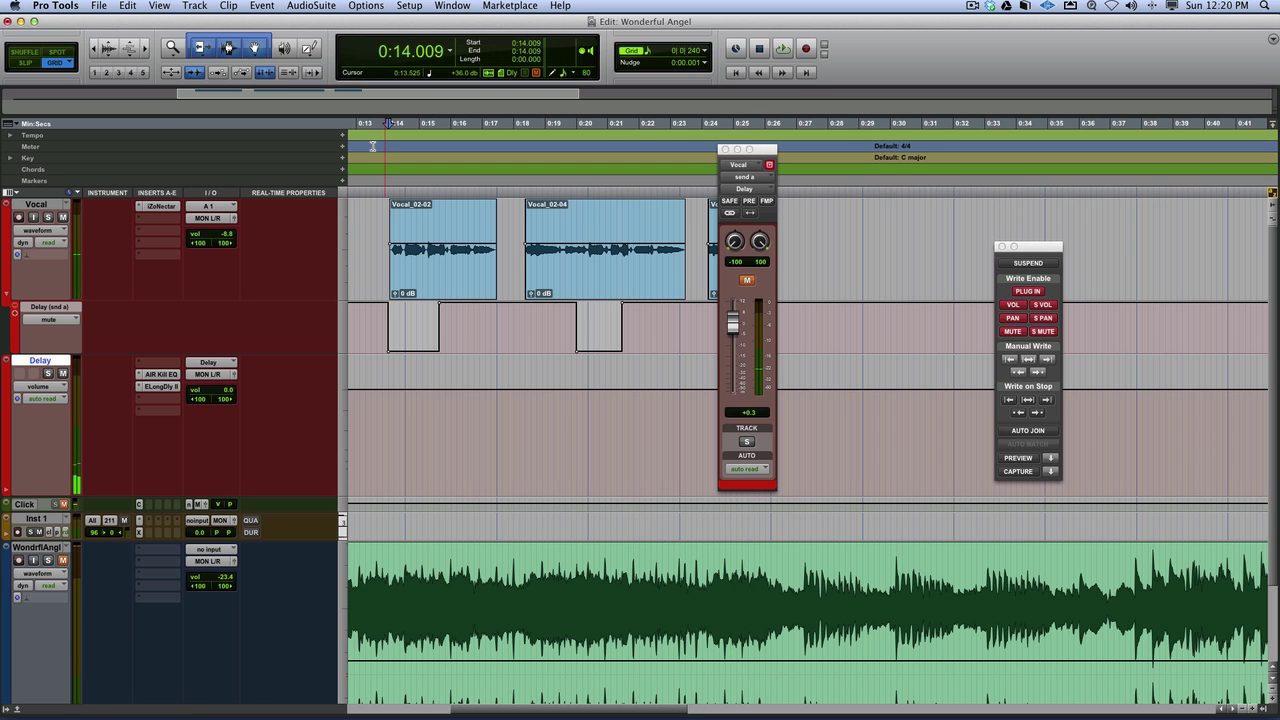